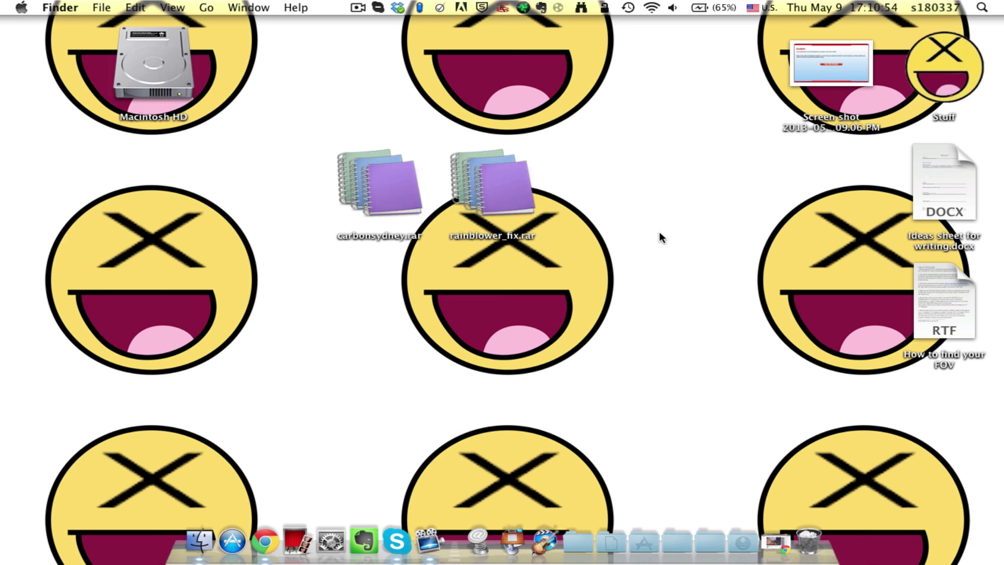
# - Extract rainblower_fix.rar and carbonsydney.rar with UnRarX and place both new folders beside the archives
pyautogui.doubleClick(511, 165)
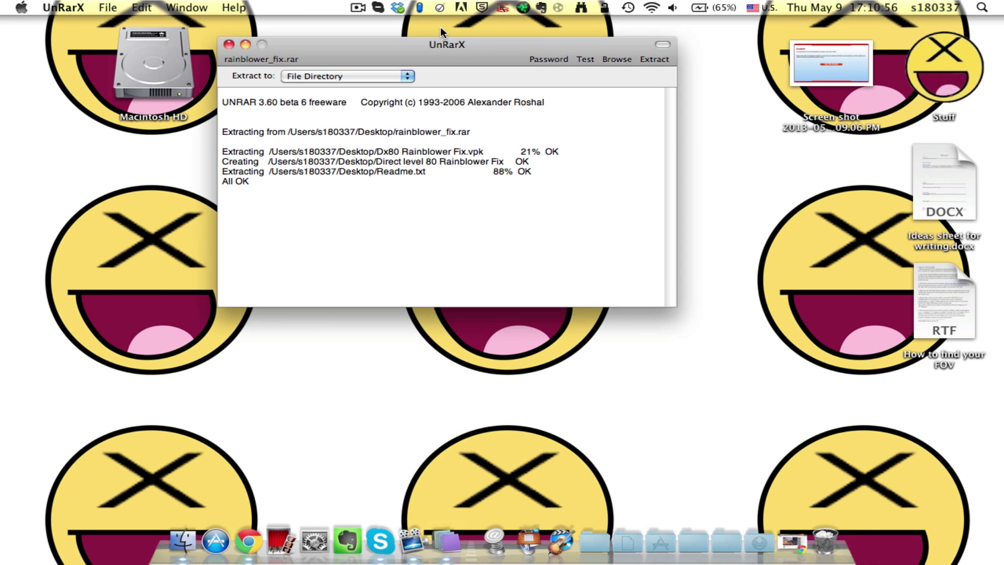
pyautogui.click(228, 45)
pyautogui.doubleClick(369, 188)
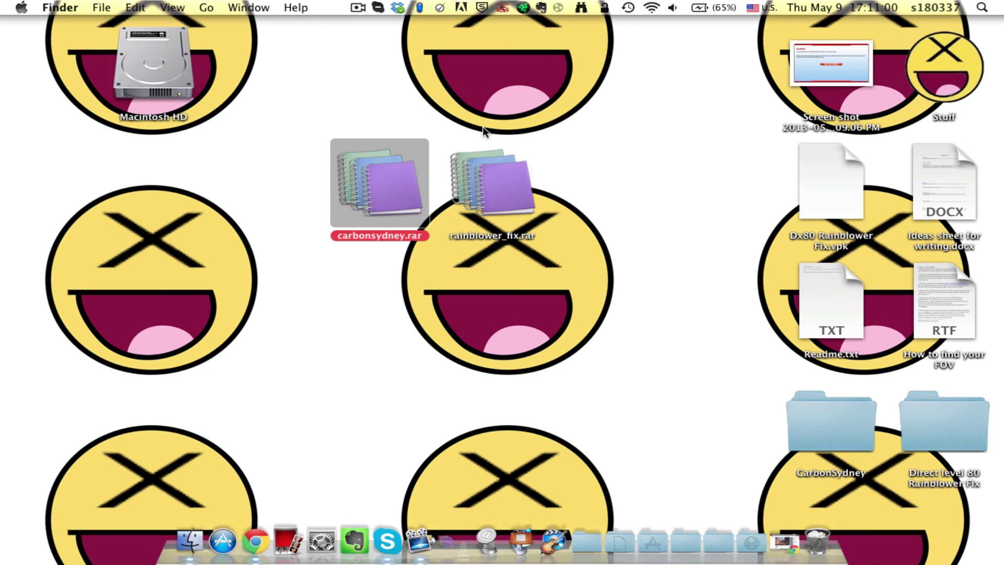
pyautogui.moveTo(831, 408); pyautogui.dragTo(660, 132)
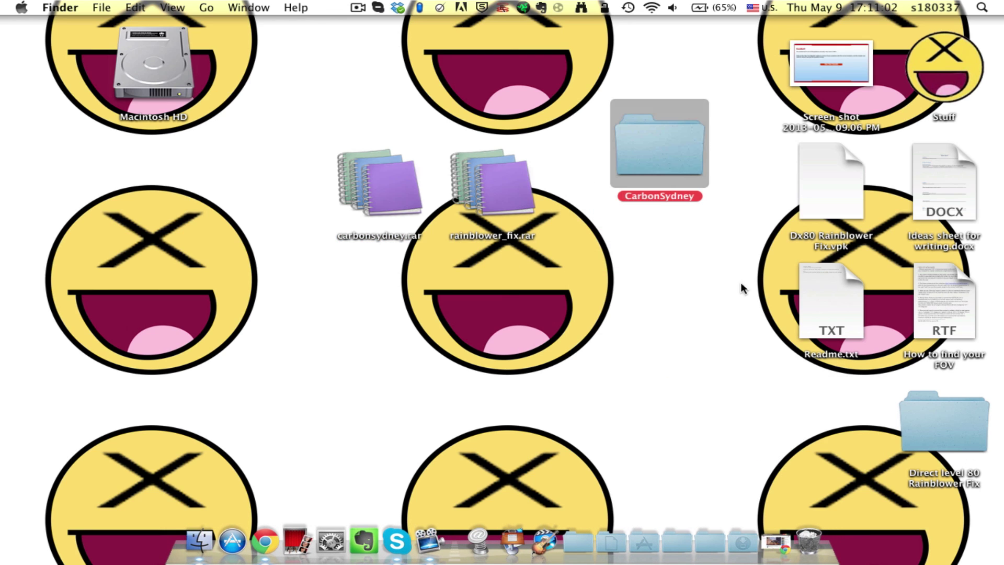
pyautogui.moveTo(936, 398); pyautogui.dragTo(654, 275)
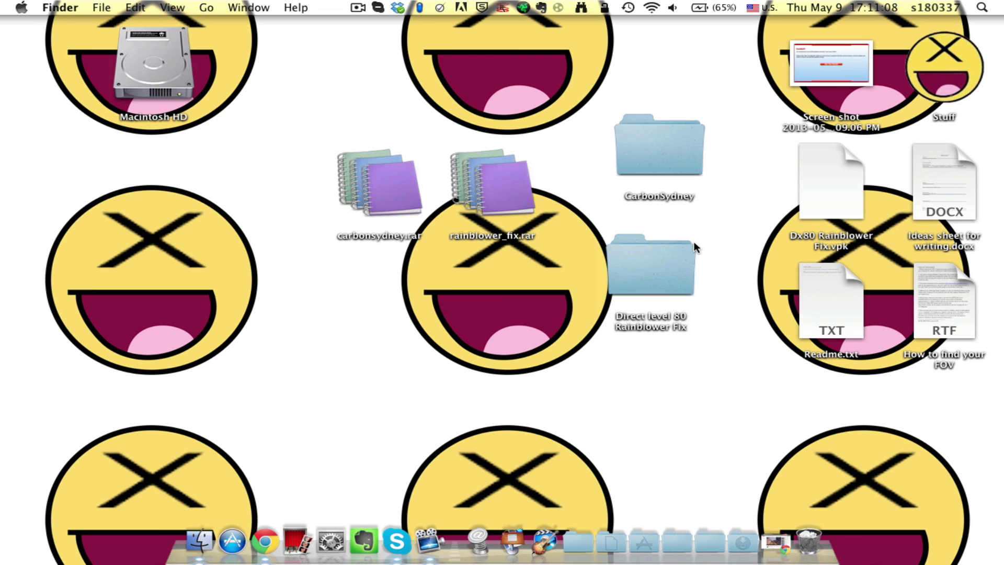
# - Re-extract rainblower_fix.rar to the desktop, yielding Dx80 Rainblower Fix.vpk and Readme.txt
pyautogui.moveTo(332, 264); pyautogui.dragTo(492, 144)
pyautogui.click(376, 305)
pyautogui.click(517, 171)
pyautogui.doubleClick(517, 172)
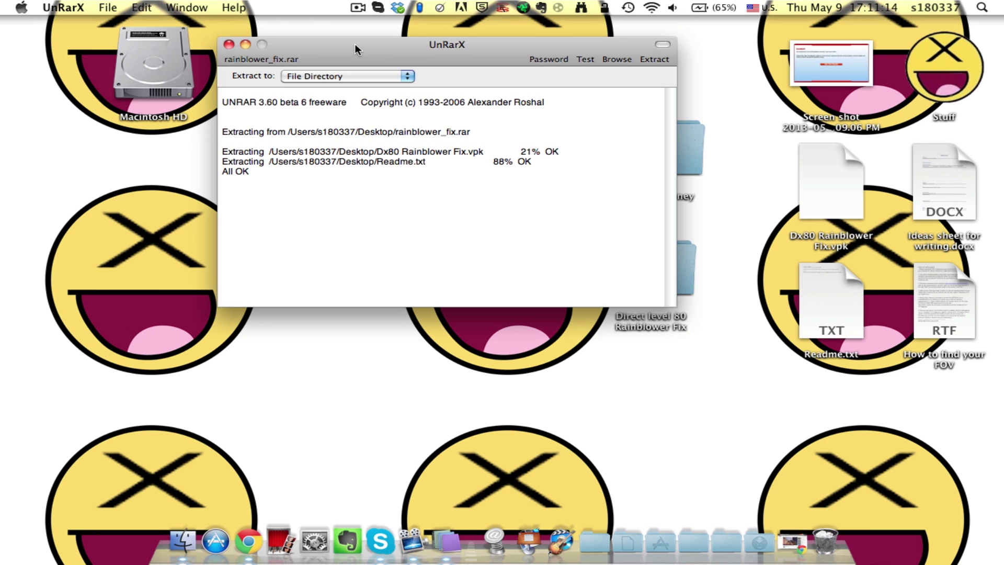
# - Close UnRarX, then position CarbonSydney beside the archives with Direct level 80 Rainblower Fix below
pyautogui.click(228, 44)
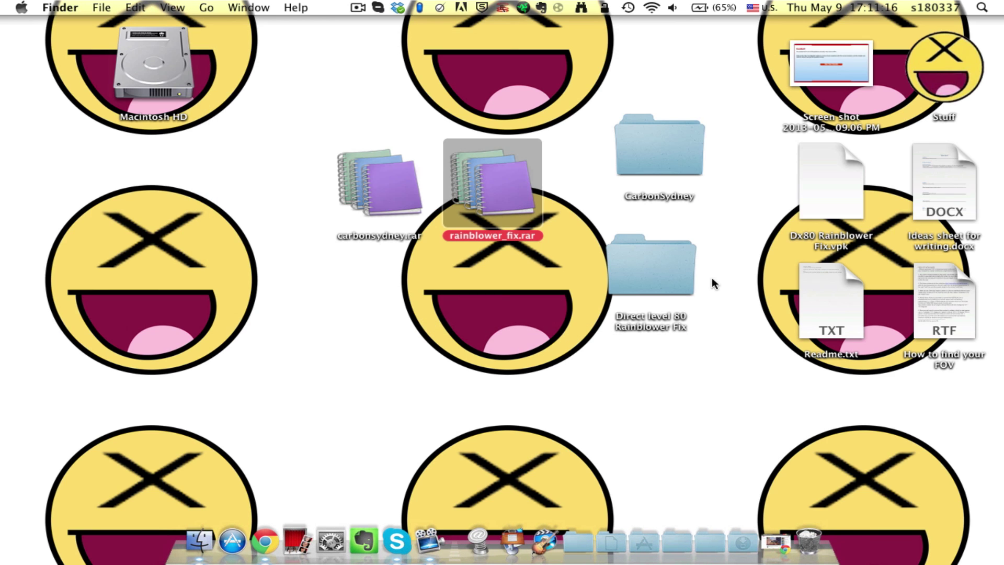
pyautogui.moveTo(693, 274); pyautogui.dragTo(354, 364)
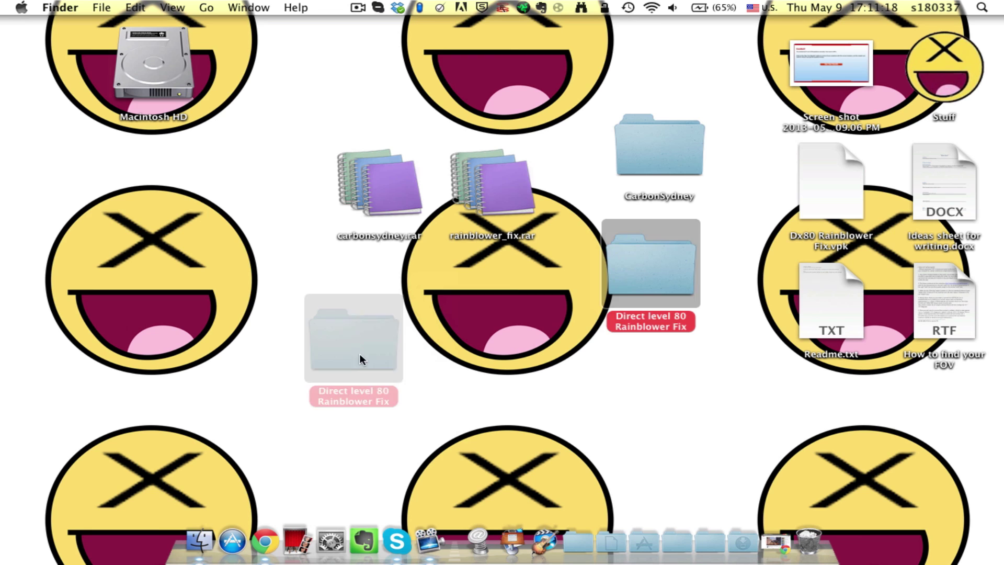
pyautogui.moveTo(683, 146)
pyautogui.mouseDown()
pyautogui.moveTo(489, 315)
pyautogui.moveTo(614, 248)
pyautogui.moveTo(647, 155)
pyautogui.mouseUp()
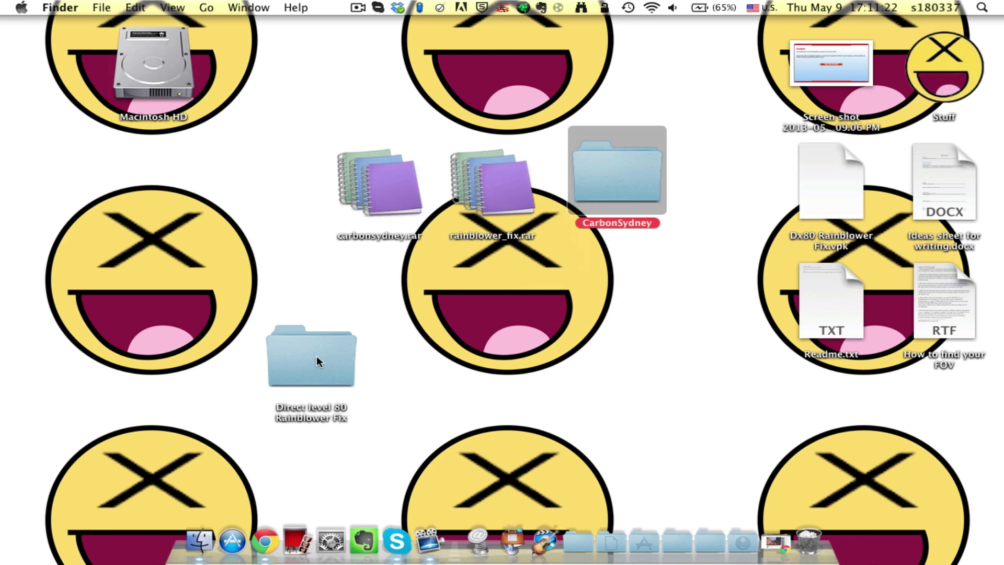
pyautogui.moveTo(316, 361)
pyautogui.mouseDown()
pyautogui.moveTo(397, 302)
pyautogui.moveTo(476, 302)
pyautogui.mouseUp()
pyautogui.click(444, 299)
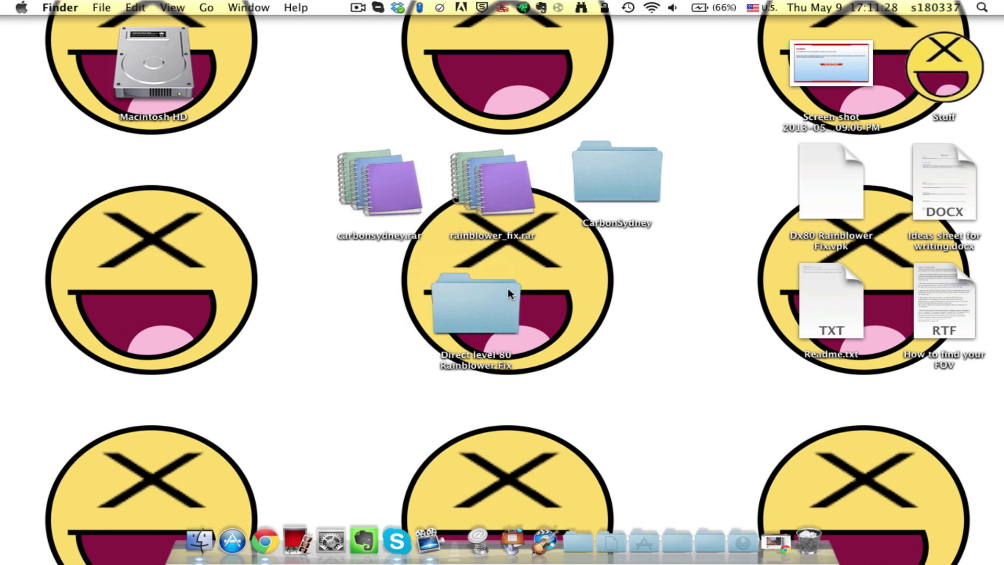
# - Open a Finder window on the home folder and move it aside
pyautogui.click(184, 539)
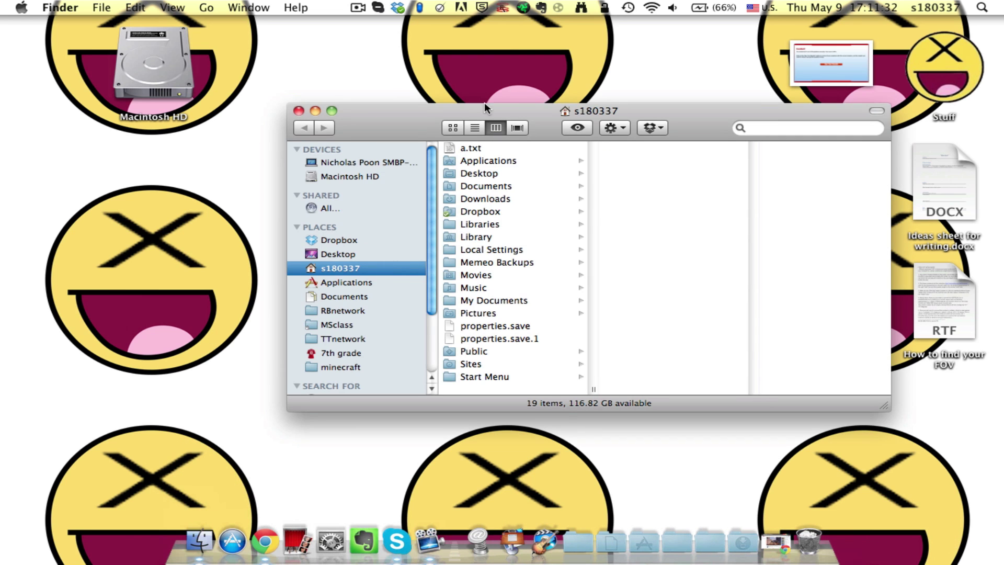
pyautogui.moveTo(484, 106)
pyautogui.mouseDown()
pyautogui.moveTo(296, 290)
pyautogui.moveTo(368, 137)
pyautogui.mouseUp()
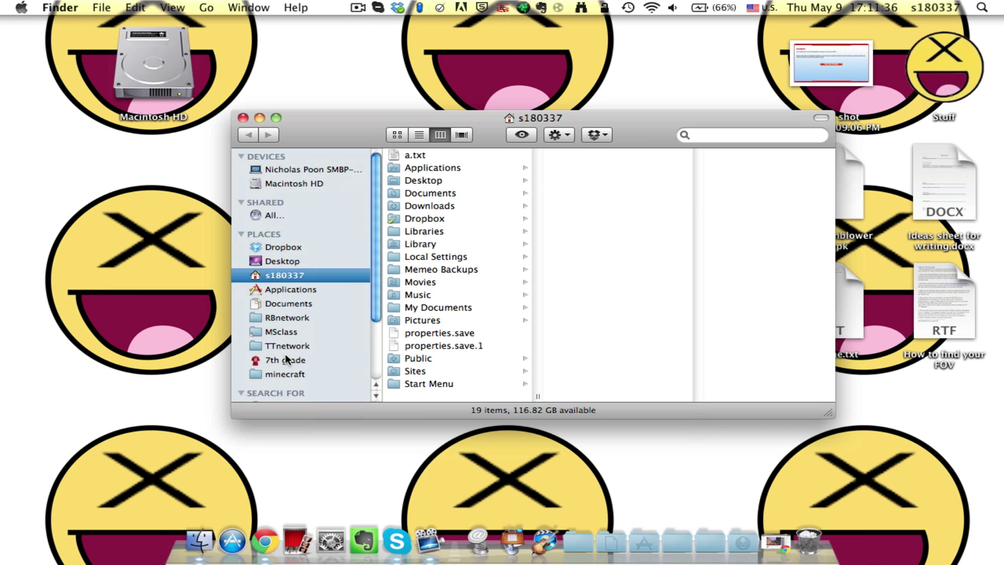
pyautogui.click(277, 360)
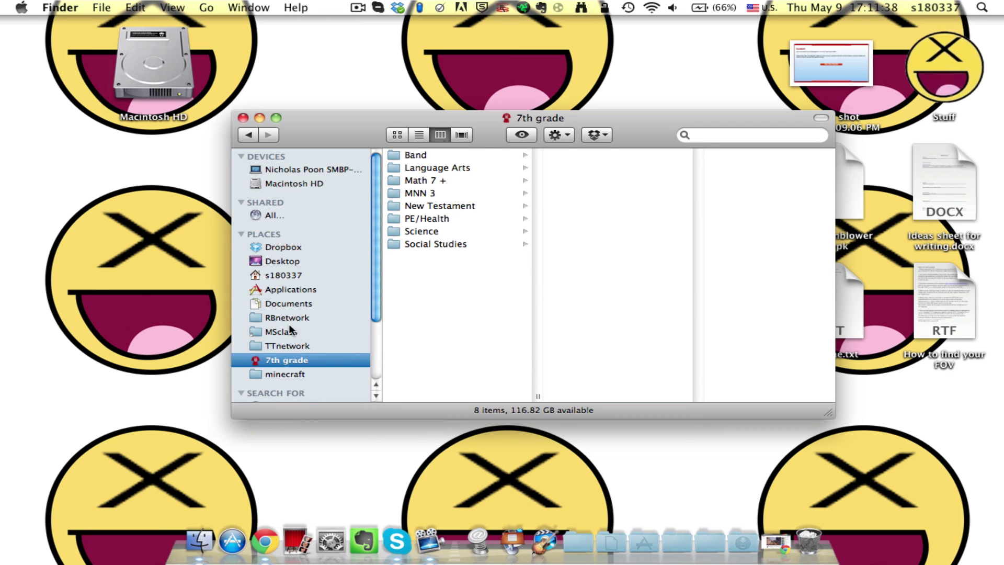
pyautogui.click(278, 275)
# - Enter the Steam common Team Fortress 2/tf path in Go to Folder
pyautogui.click(172, 7)
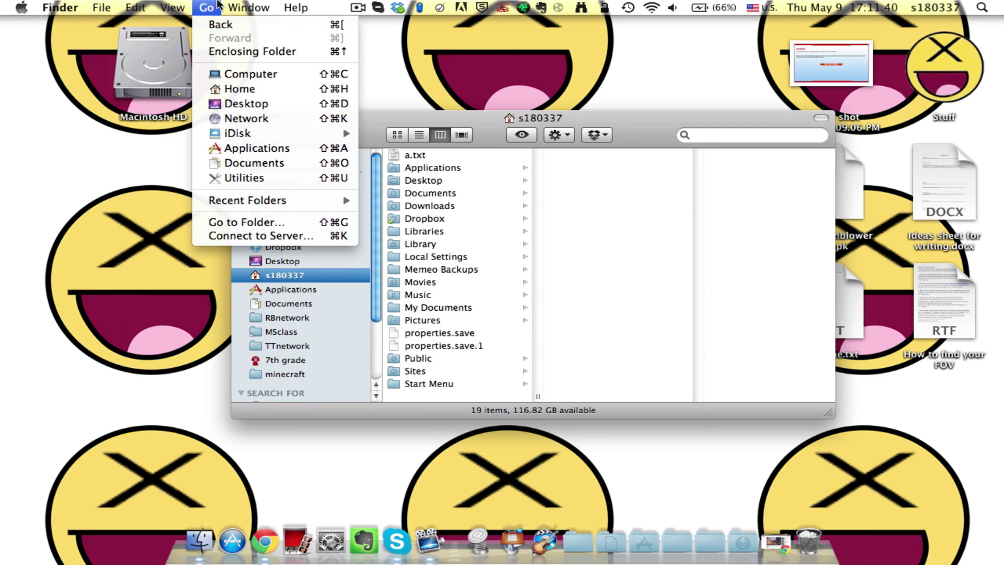
pyautogui.click(218, 226)
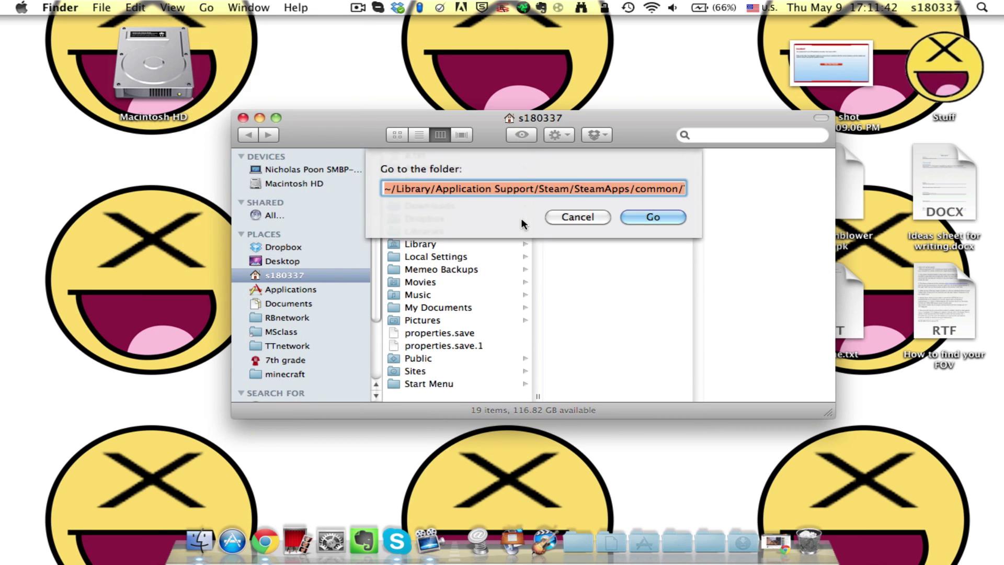
pyautogui.click(428, 191)
pyautogui.moveTo(391, 188); pyautogui.dragTo(445, 187)
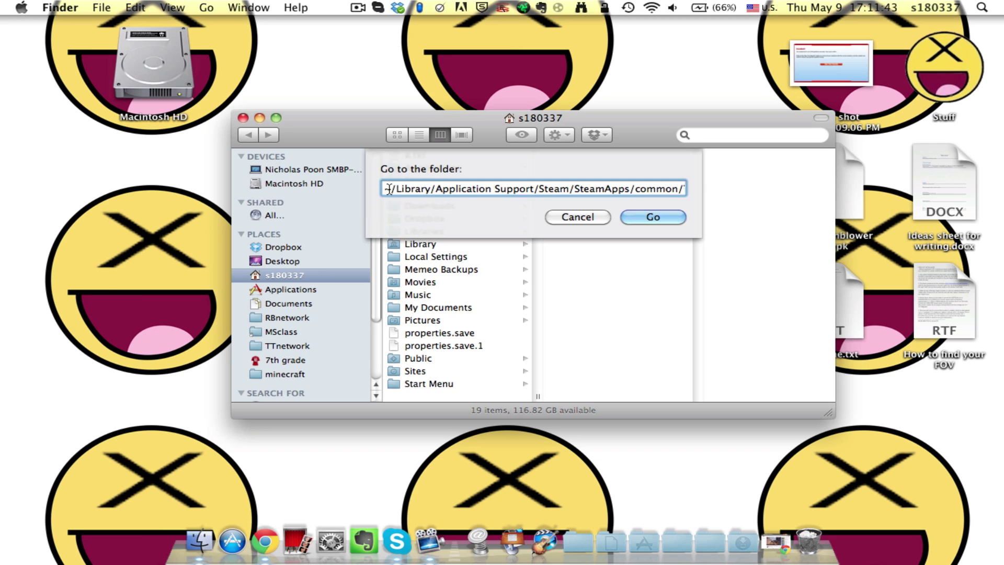
pyautogui.click(445, 187)
pyautogui.tripleClick(392, 189)
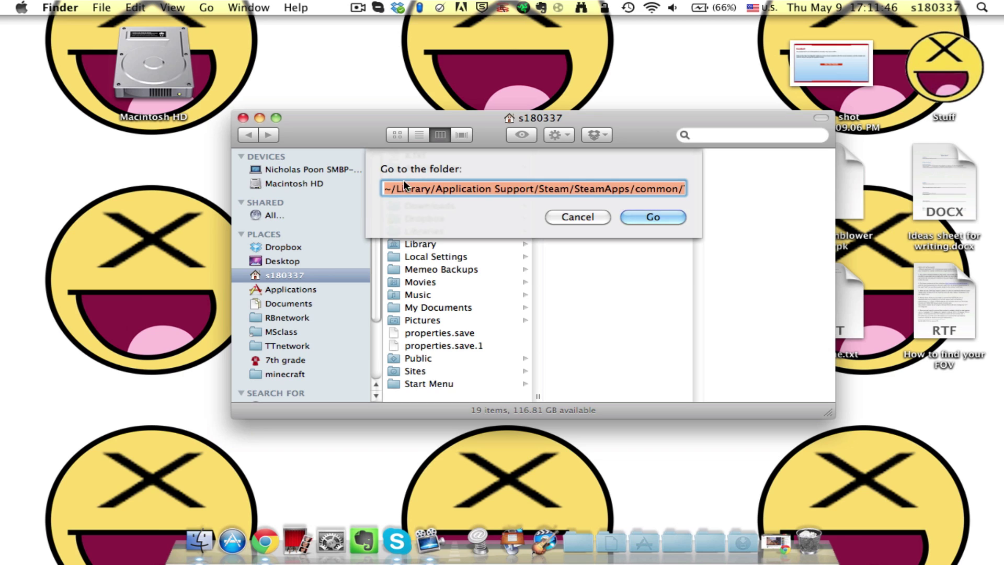
pyautogui.click(404, 187)
pyautogui.moveTo(445, 188); pyautogui.dragTo(780, 178)
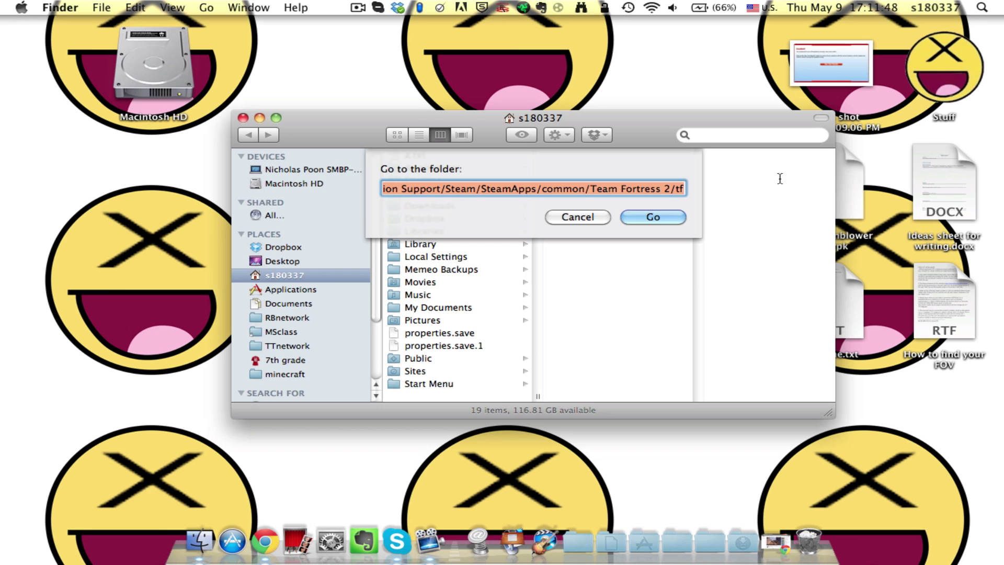
pyautogui.click(684, 184)
# - Go to the Team Fortress 2 tf folder and open its custom folder
pyautogui.press('Return')
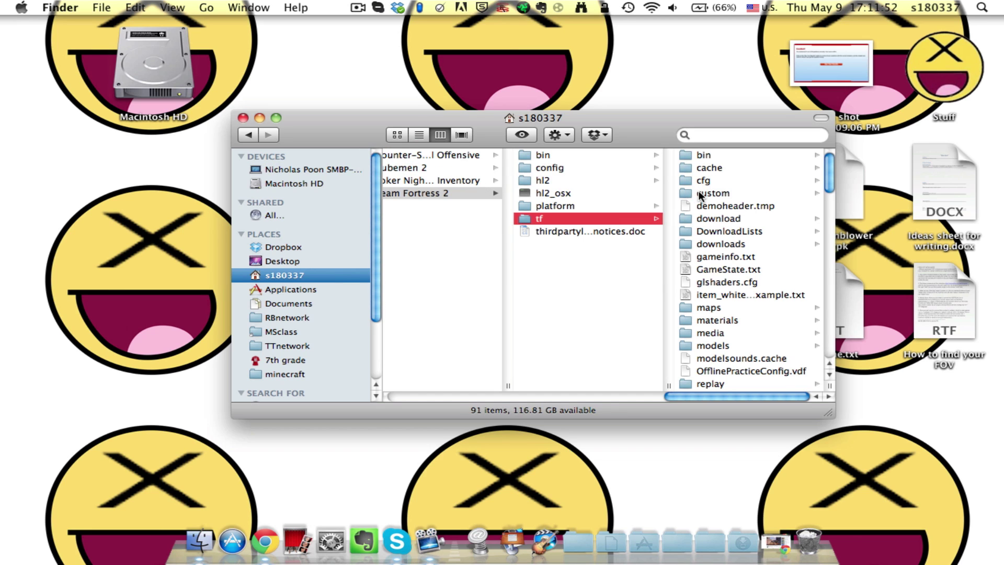
pyautogui.click(700, 195)
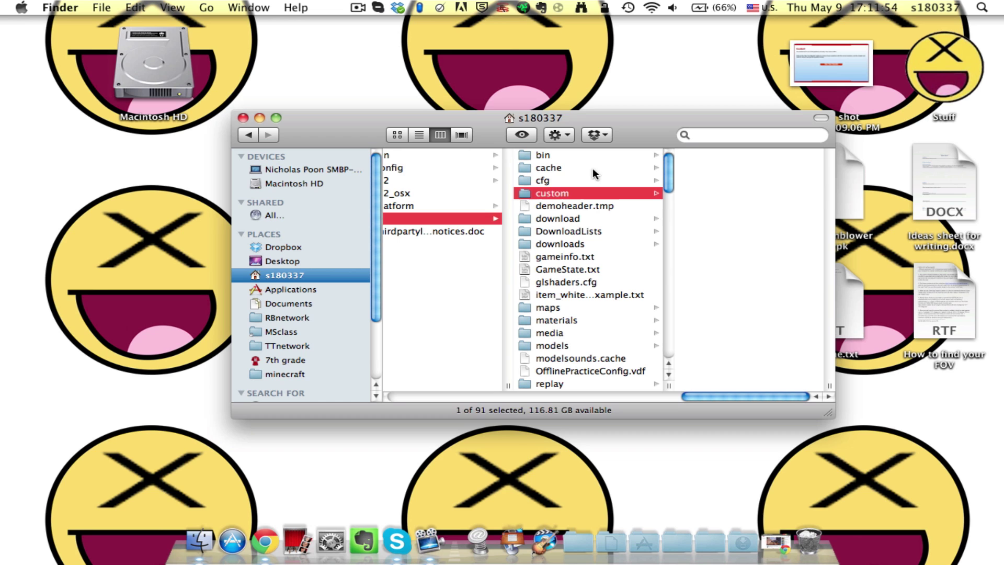
pyautogui.hscroll(-10, 704, 291)
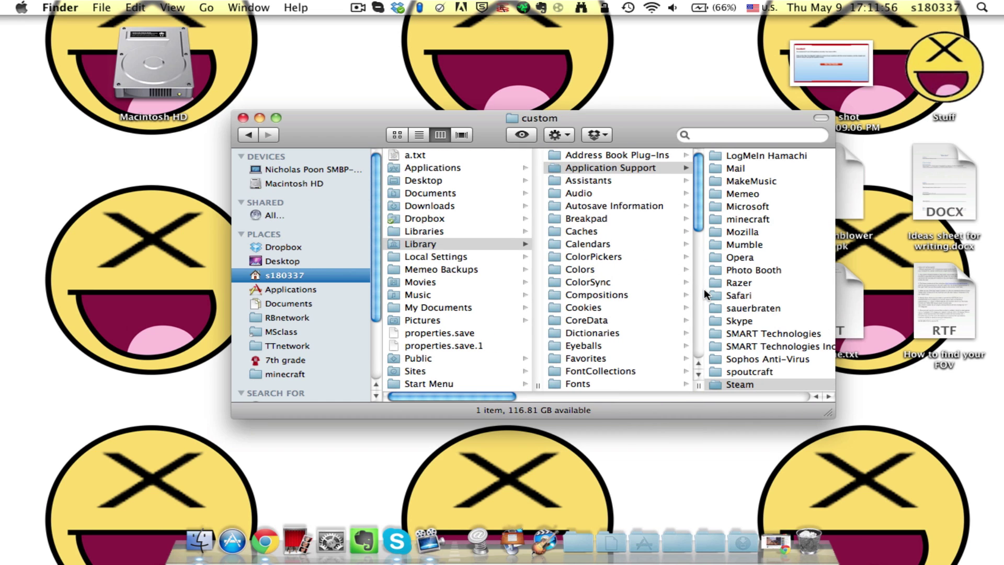
pyautogui.hscroll(2, 443, 244)
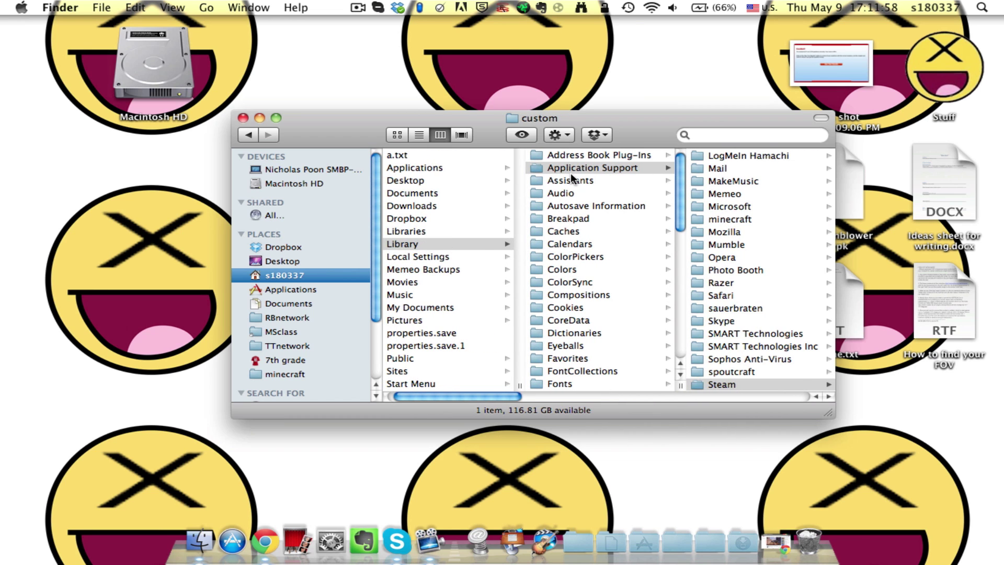
pyautogui.hscroll(10, 572, 178)
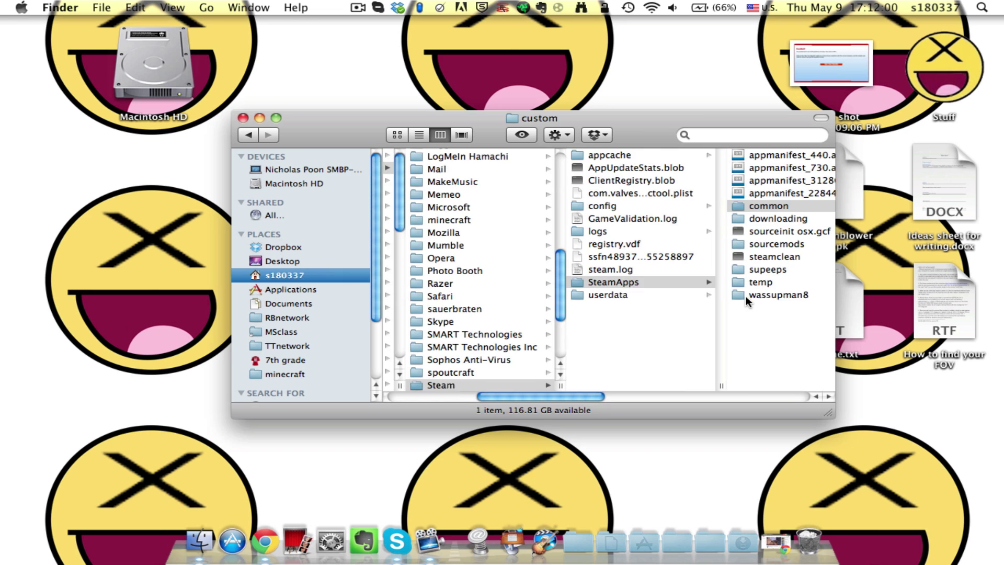
pyautogui.hscroll(10, 745, 297)
pyautogui.hscroll(10, 747, 238)
pyautogui.hscroll(5, 433, 279)
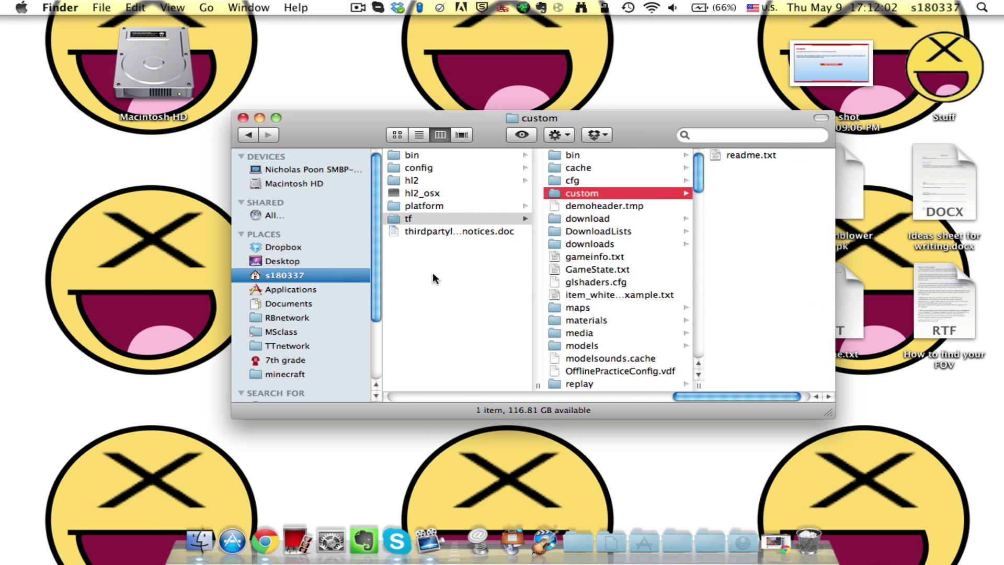
pyautogui.hscroll(3, 434, 278)
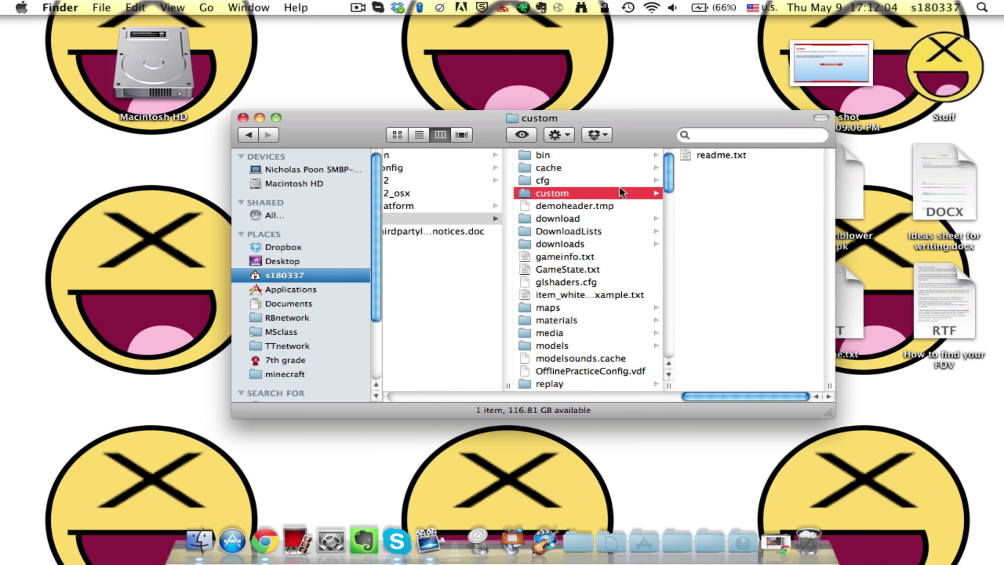
# - Move the custom folder window down-left to expose the extracted desktop files
pyautogui.moveTo(623, 116); pyautogui.dragTo(437, 175)
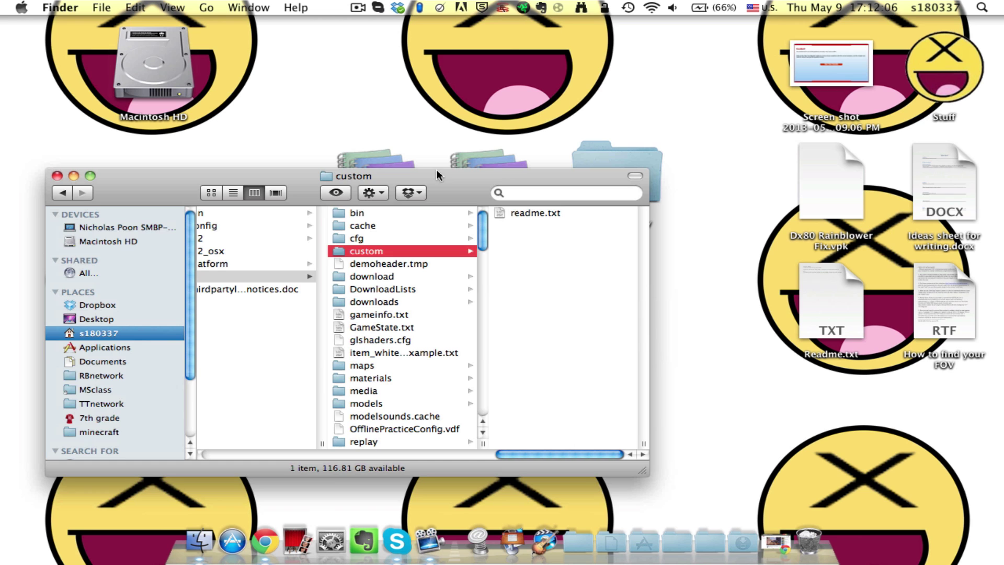
pyautogui.press('Up')
pyautogui.press('Up')
pyautogui.press('Up')
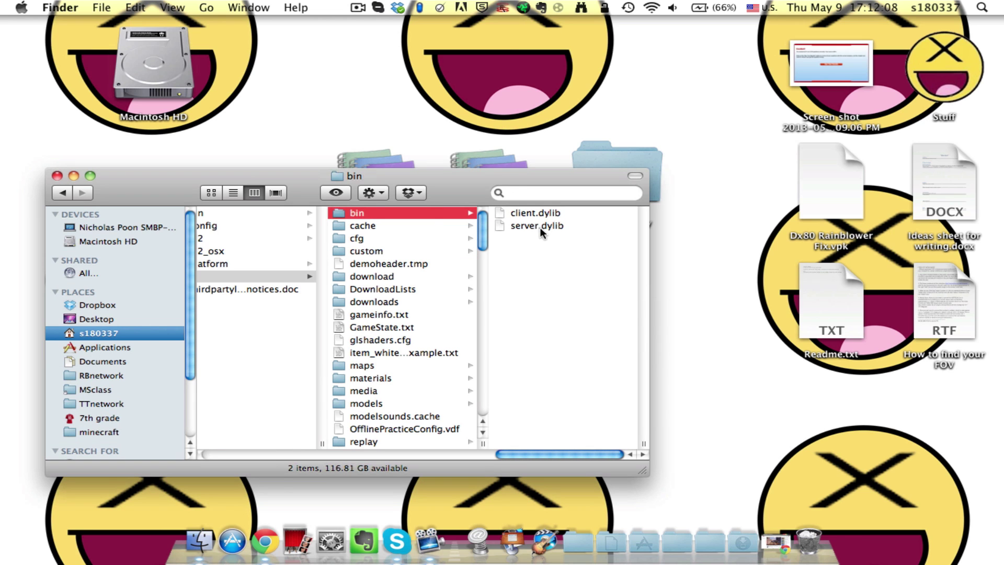
pyautogui.click(413, 251)
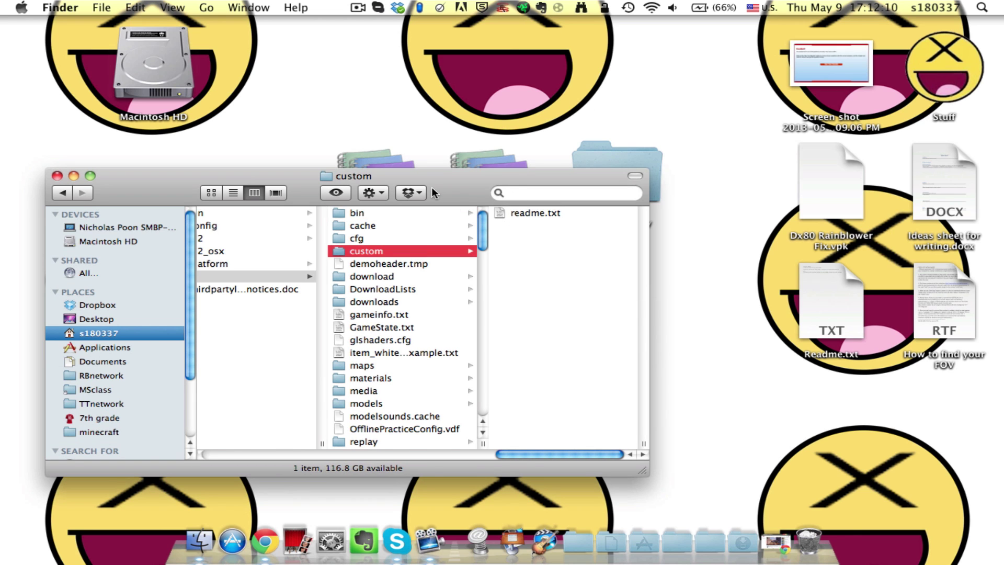
pyautogui.moveTo(399, 188)
pyautogui.mouseDown()
pyautogui.moveTo(329, 407)
pyautogui.moveTo(165, 224)
pyautogui.mouseUp()
# - Copy the CarbonSydney Sydney Sleeper .vpk into the tf custom folder
pyautogui.doubleClick(630, 166)
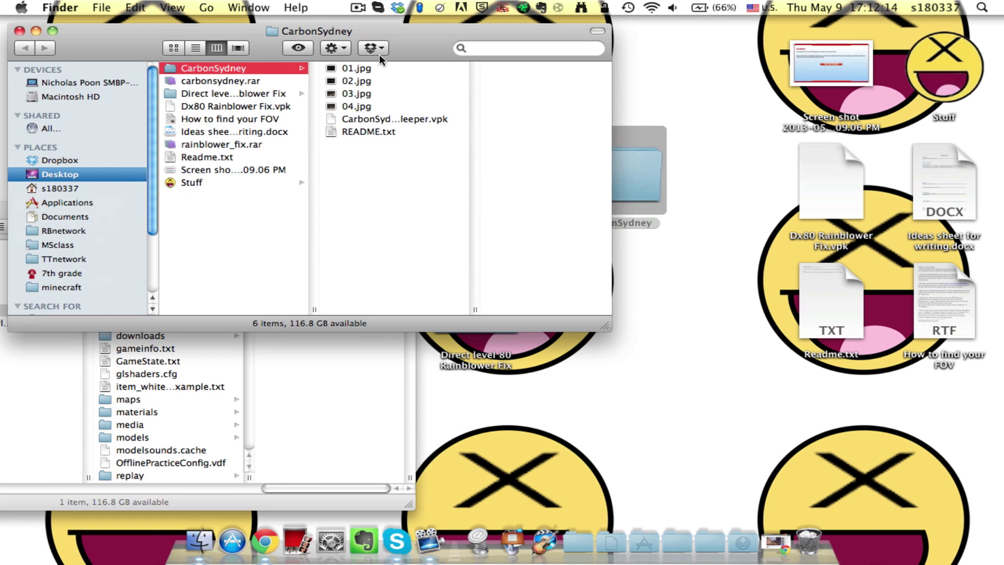
pyautogui.click(406, 119)
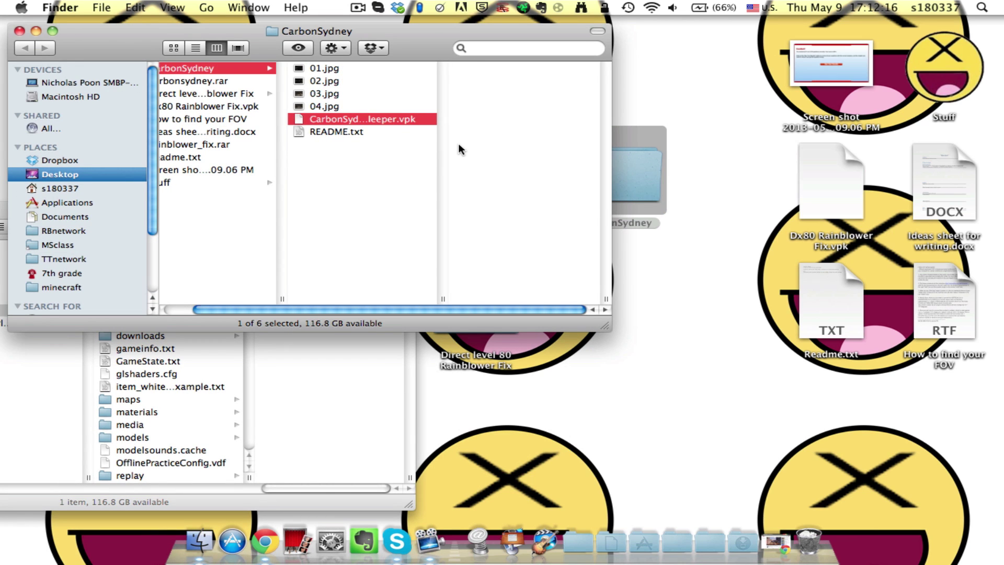
pyautogui.click(19, 31)
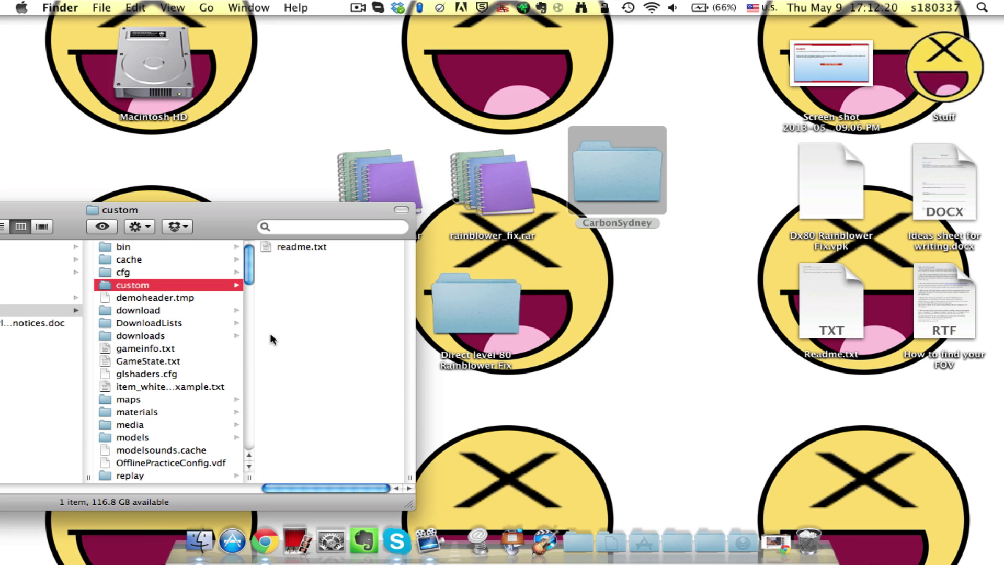
pyautogui.press('super+v')
# - Close the custom folder window and deselect everything on the desktop
pyautogui.moveTo(268, 210); pyautogui.dragTo(579, 140)
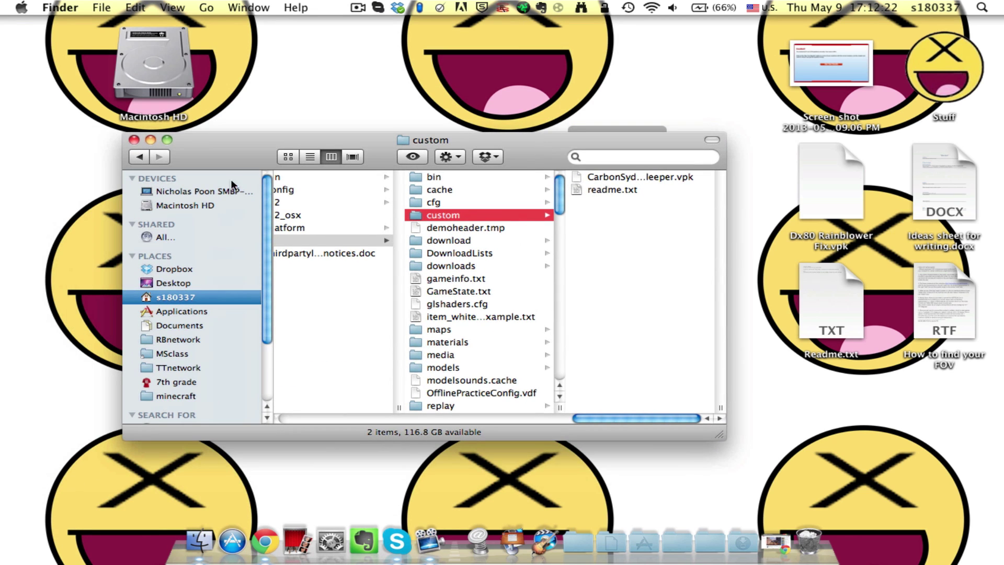
pyautogui.click(133, 140)
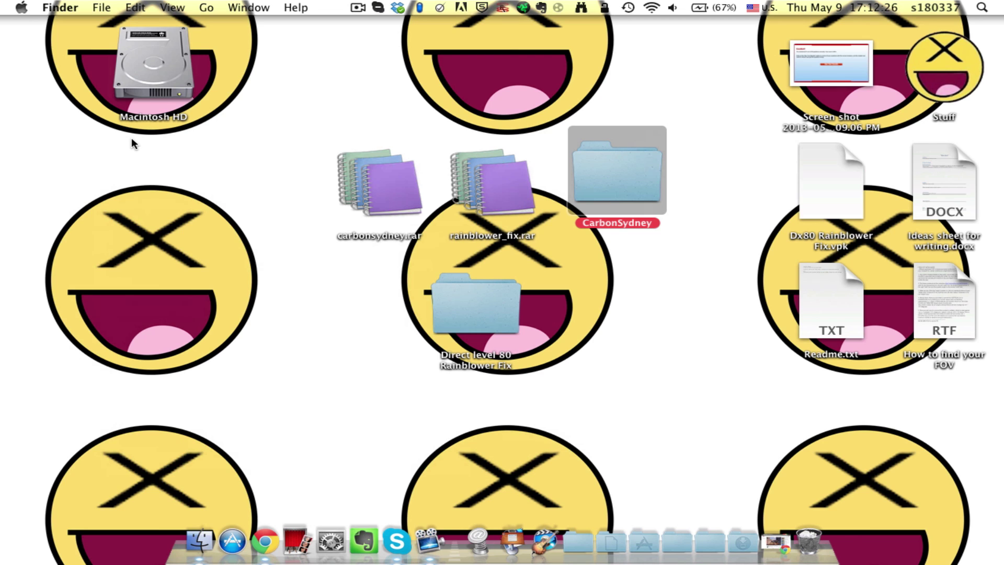
pyautogui.click(589, 332)
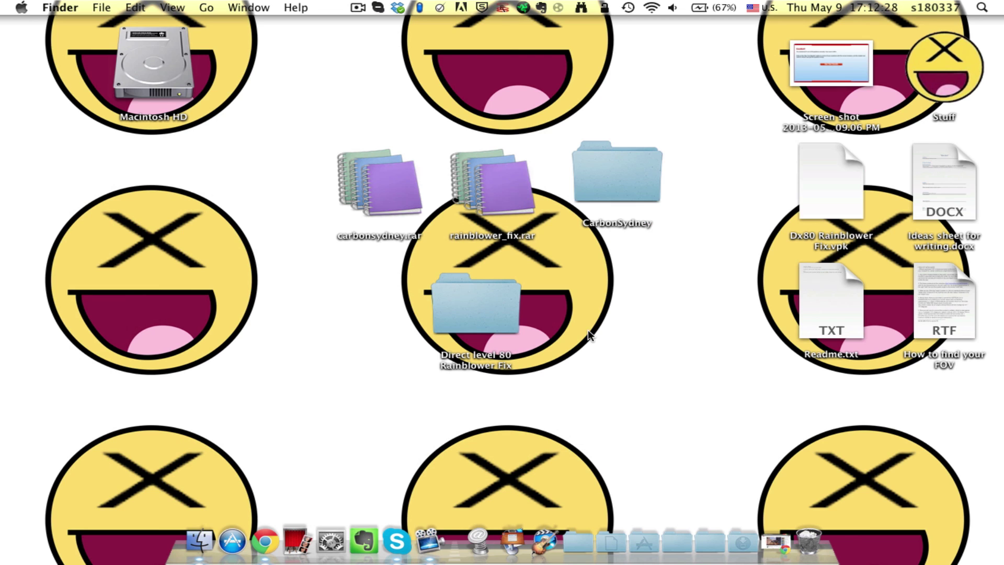
# - Reopen Team Fortress 2's tf/custom folder via Go to Folder and move it right
pyautogui.click(200, 532)
pyautogui.click(204, 8)
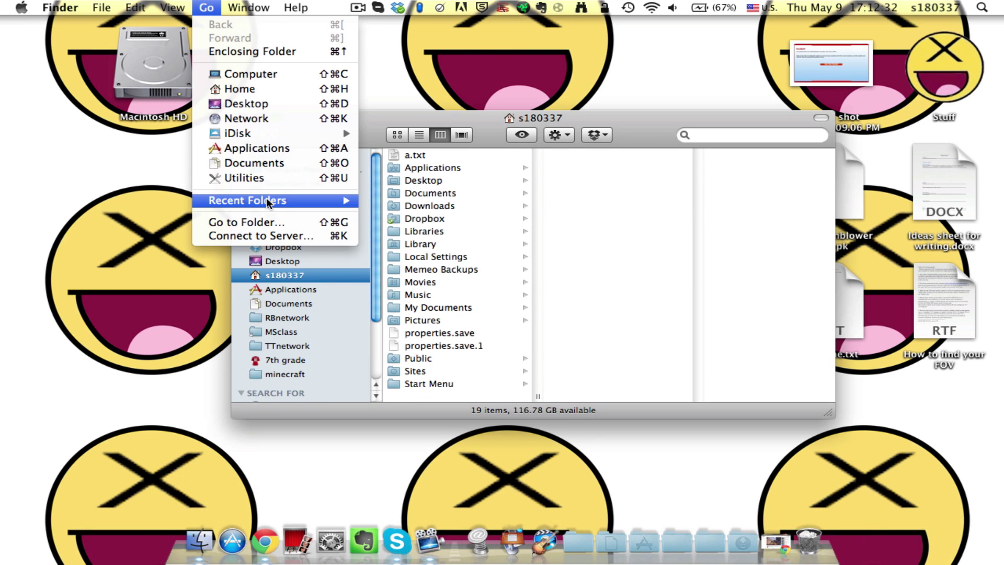
pyautogui.click(282, 222)
pyautogui.click(667, 216)
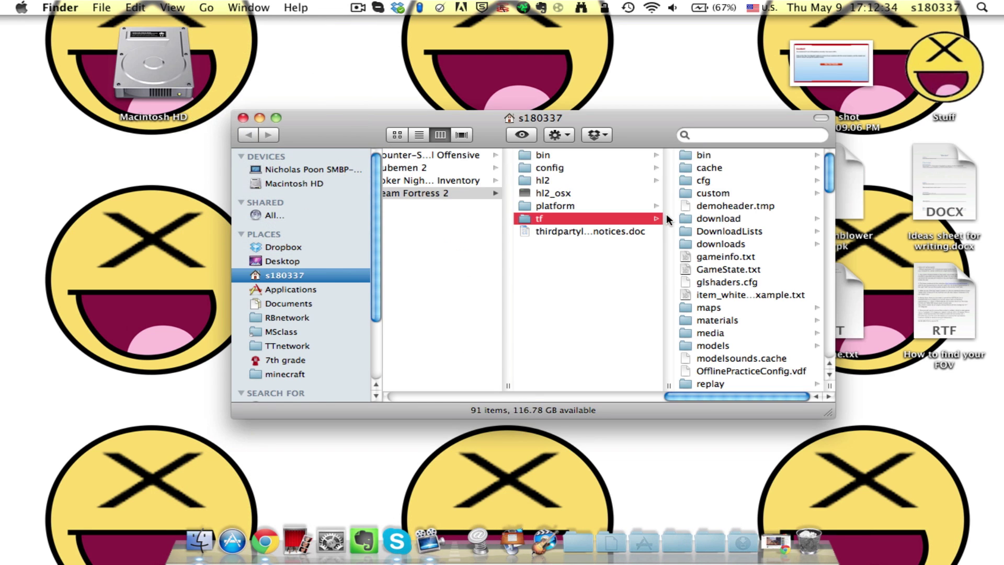
pyautogui.click(709, 194)
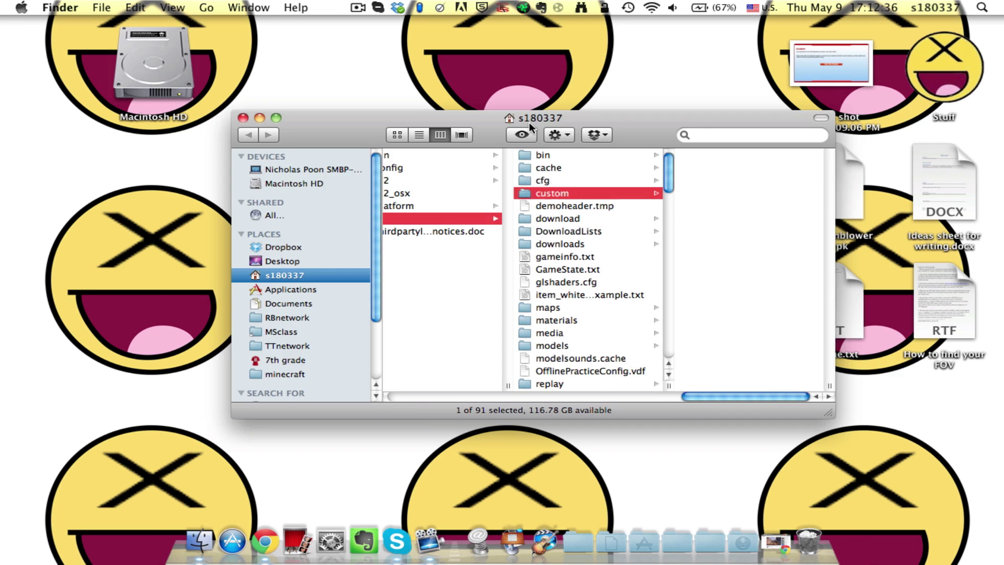
pyautogui.moveTo(530, 125); pyautogui.dragTo(794, 112)
# - Preview Dx80 Rainblower Fix.vpk in its folder, then move the custom window left
pyautogui.moveTo(446, 307)
pyautogui.mouseDown()
pyautogui.moveTo(278, 296)
pyautogui.moveTo(256, 304)
pyautogui.mouseUp()
pyautogui.doubleClick(255, 303)
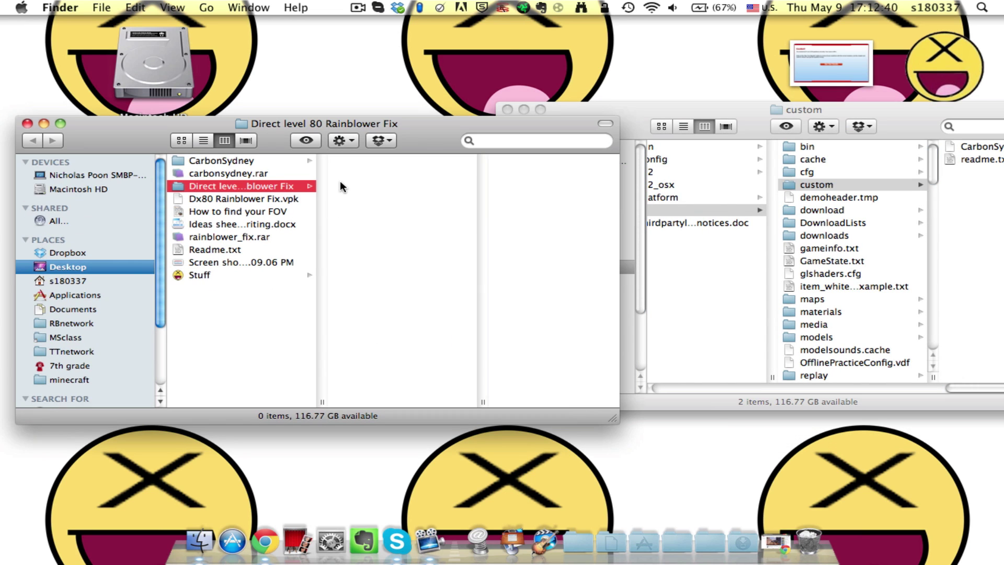
pyautogui.click(283, 187)
pyautogui.click(265, 197)
pyautogui.click(30, 122)
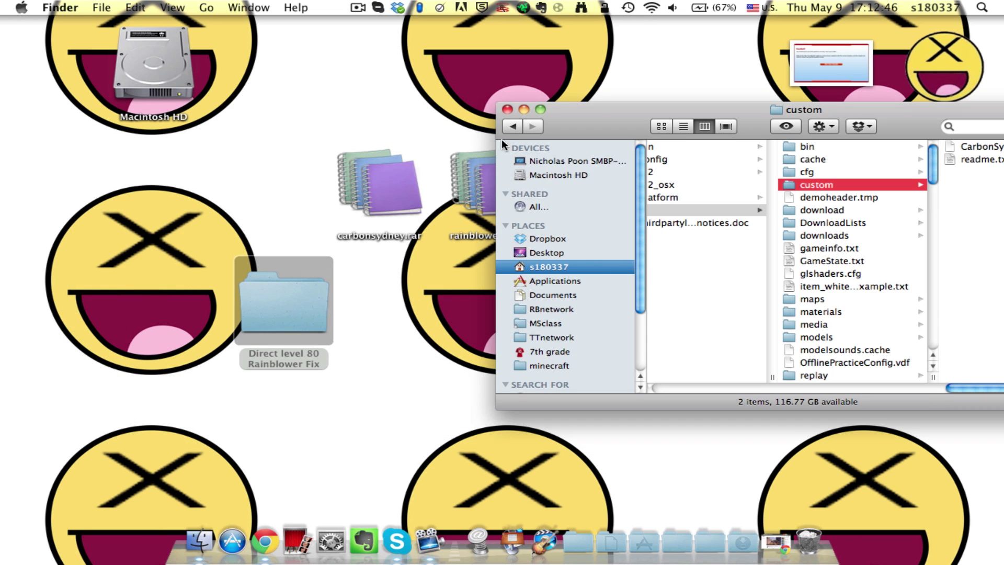
pyautogui.moveTo(604, 118)
pyautogui.mouseDown()
pyautogui.moveTo(180, 129)
pyautogui.moveTo(93, 444)
pyautogui.mouseUp()
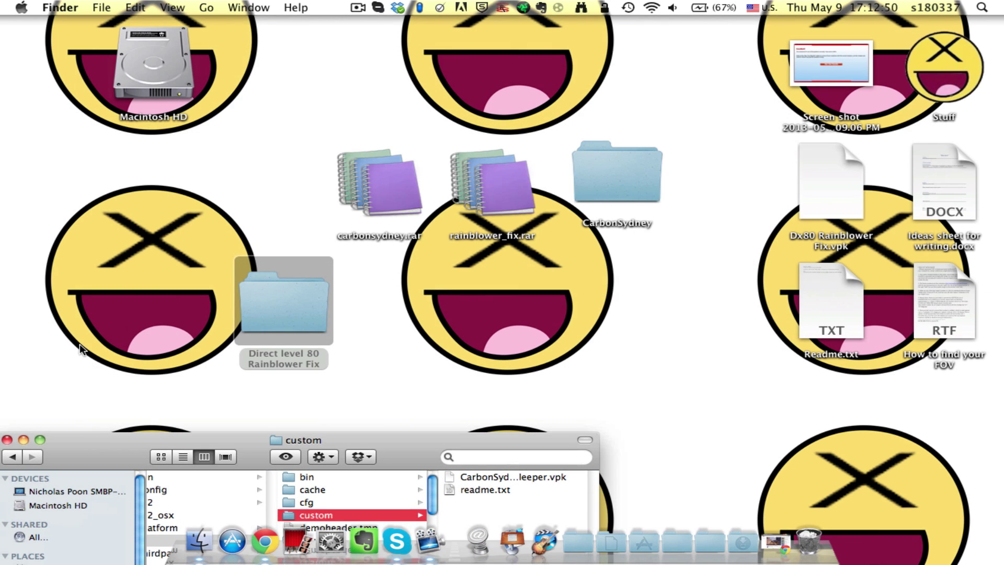
# - Reposition the Direct level 80 Rainblower Fix folder on the desktop
pyautogui.click(288, 326)
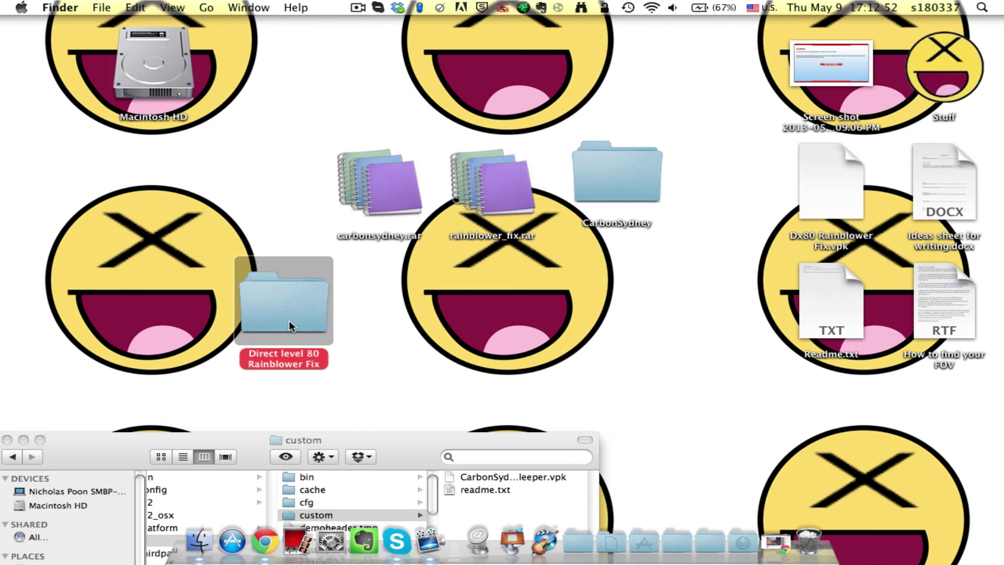
pyautogui.moveTo(291, 310)
pyautogui.mouseDown()
pyautogui.moveTo(756, 235)
pyautogui.moveTo(556, 406)
pyautogui.mouseUp()
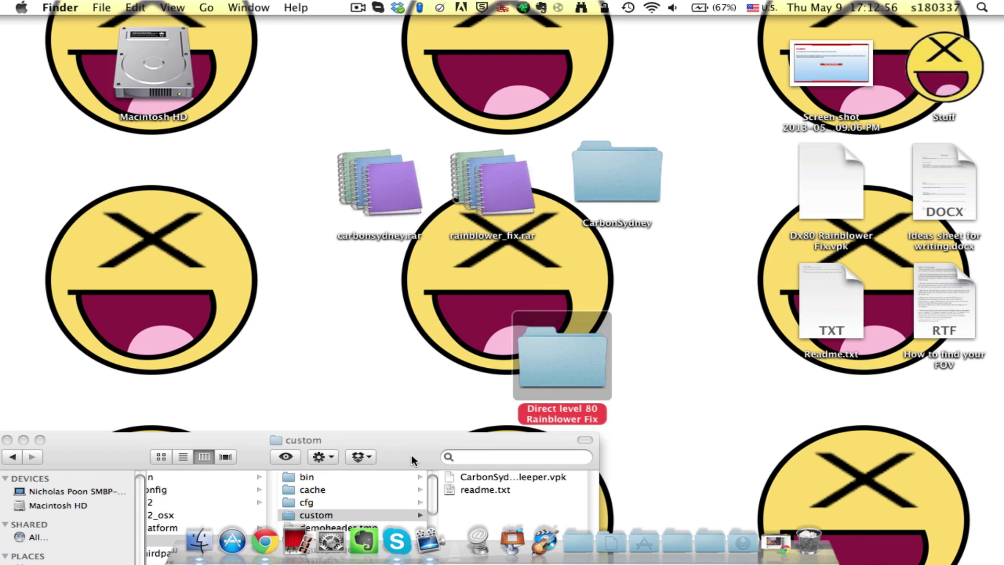
pyautogui.moveTo(411, 455); pyautogui.dragTo(299, 280)
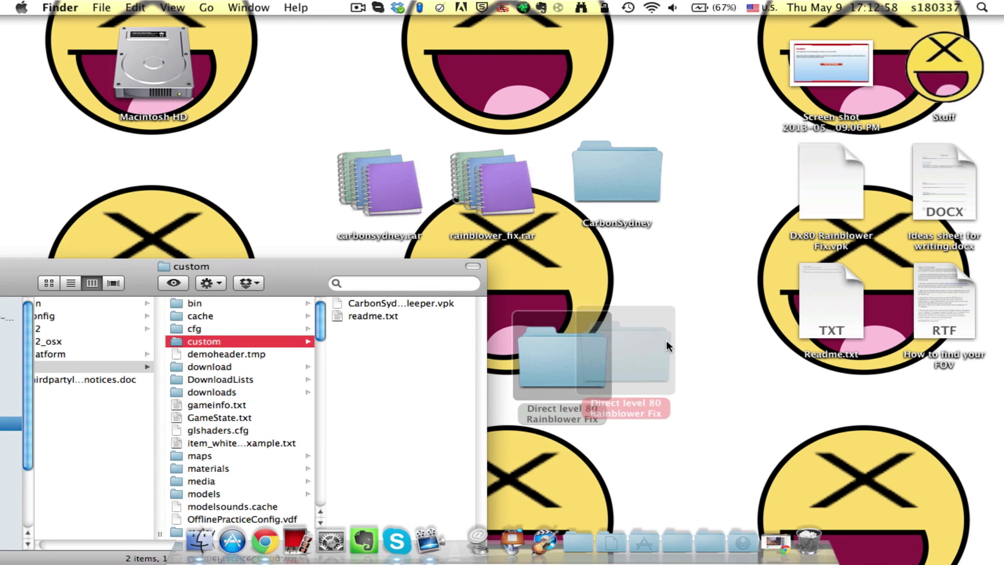
pyautogui.moveTo(602, 346); pyautogui.dragTo(683, 354)
# - Place Dx80 Rainblower Fix.vpk in the custom folder beside the CarbonSydney vpk
pyautogui.moveTo(832, 190)
pyautogui.mouseDown()
pyautogui.moveTo(809, 187)
pyautogui.moveTo(437, 416)
pyautogui.mouseUp()
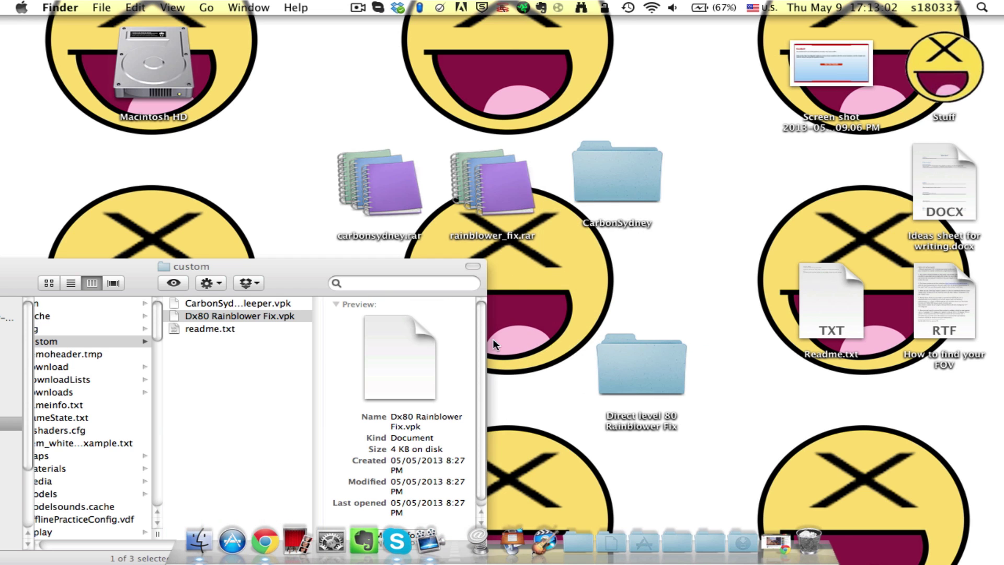
pyautogui.moveTo(234, 320)
pyautogui.mouseDown()
pyautogui.moveTo(804, 555)
pyautogui.moveTo(740, 401)
pyautogui.mouseUp()
pyautogui.moveTo(641, 377); pyautogui.dragTo(294, 375)
pyautogui.click(250, 316)
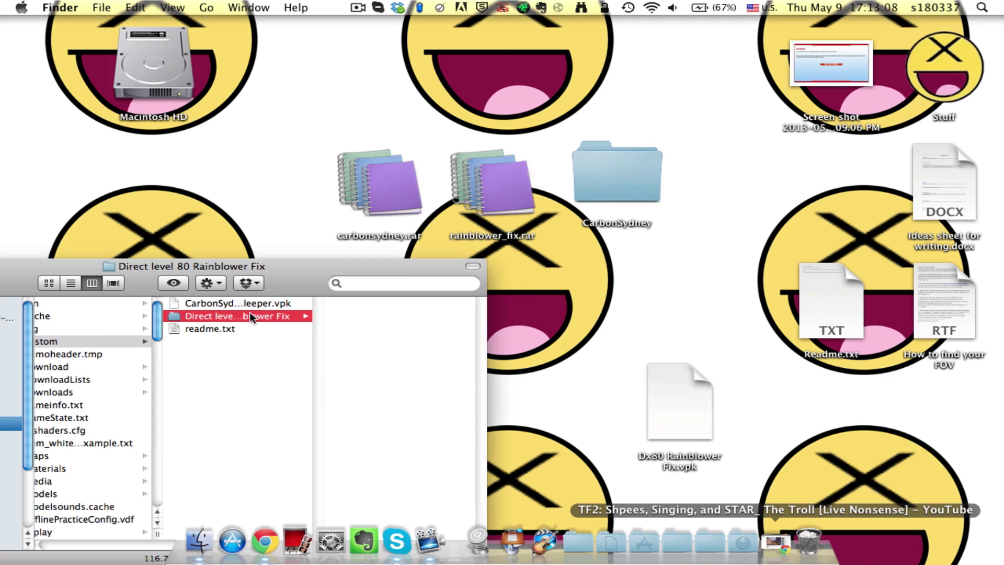
pyautogui.click(291, 253)
pyautogui.moveTo(300, 288); pyautogui.dragTo(299, 214)
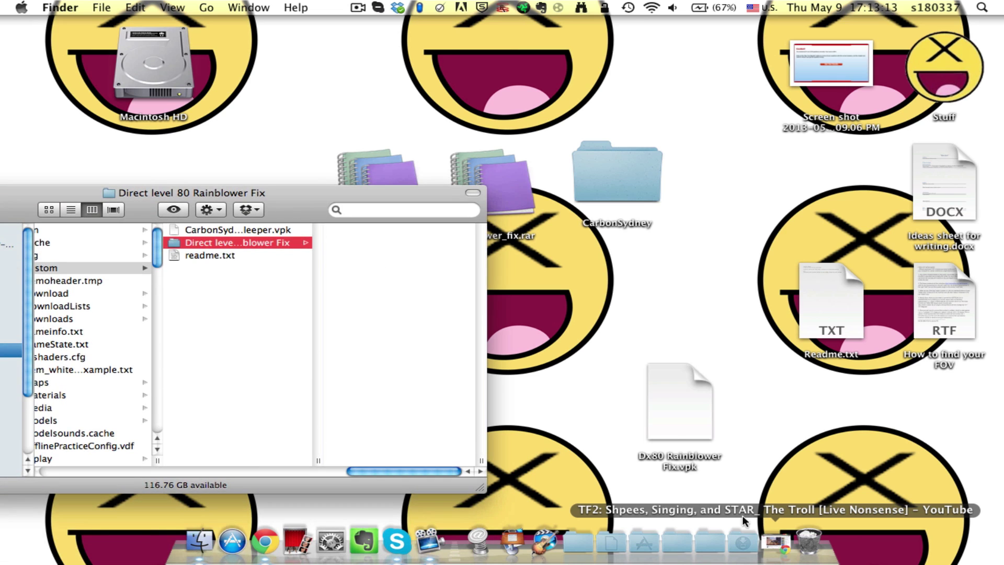
pyautogui.moveTo(660, 390); pyautogui.dragTo(364, 308)
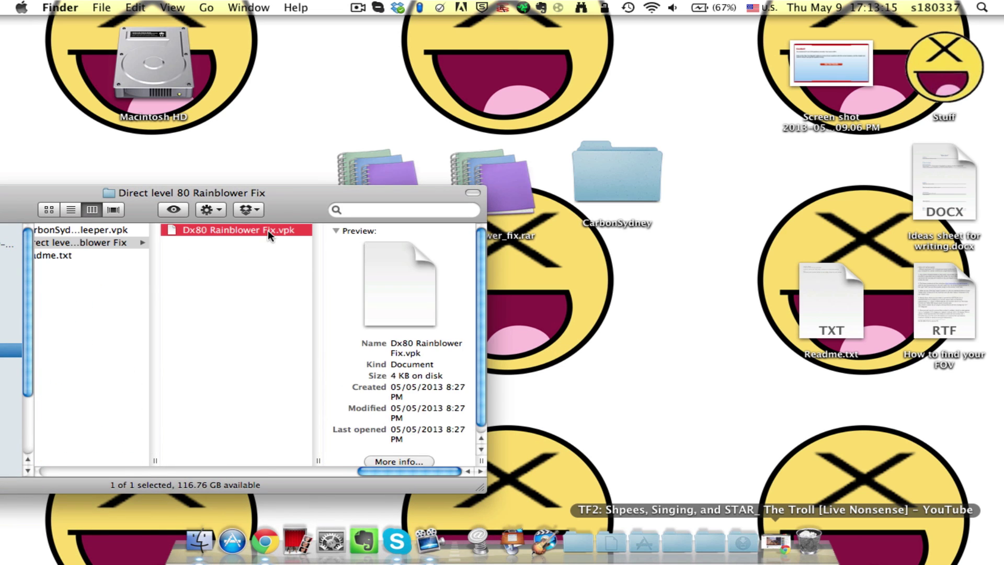
pyautogui.moveTo(268, 231); pyautogui.dragTo(138, 286)
# - Trash the Direct level 80 Rainblower Fix folder and close the custom window
pyautogui.moveTo(123, 242); pyautogui.dragTo(806, 552)
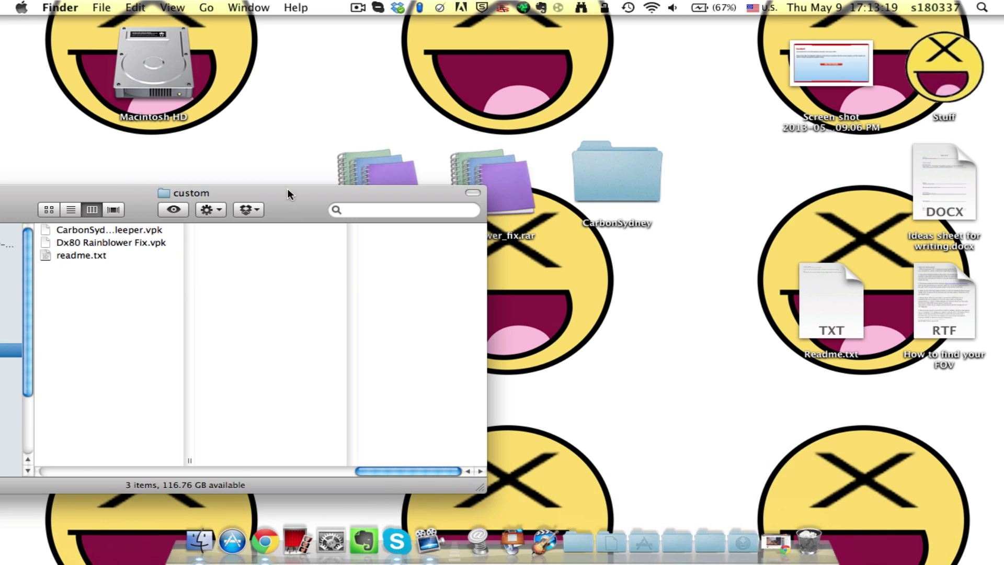
pyautogui.moveTo(287, 190); pyautogui.dragTo(539, 160)
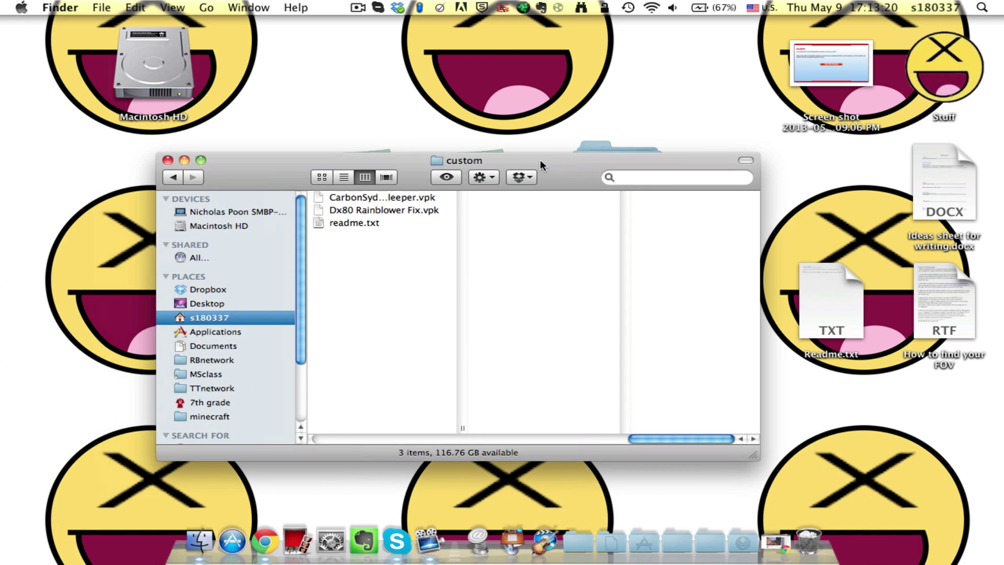
pyautogui.click(167, 160)
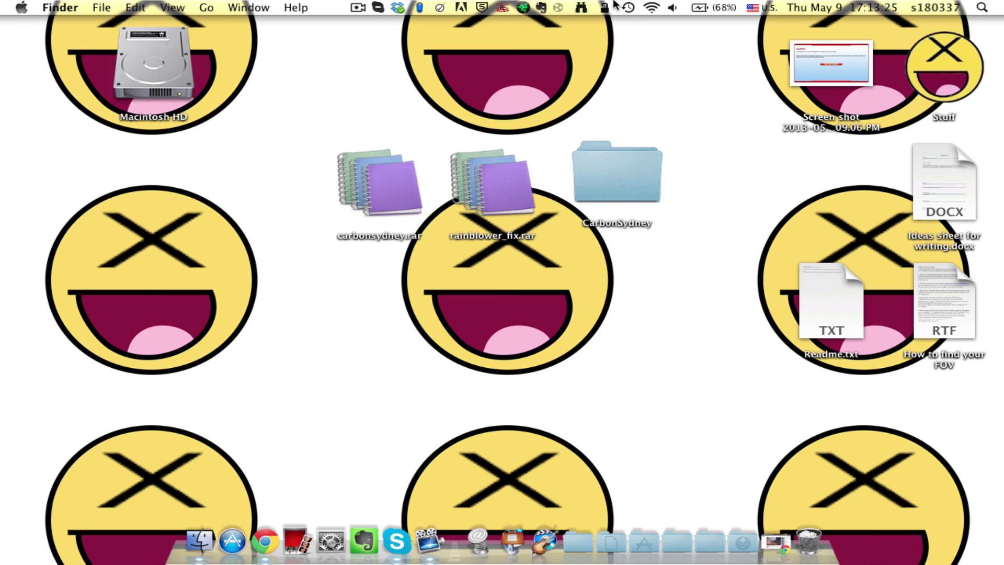
# - Switch to Team Fortress 2 and rotate the Pyro to check the reskinned Rainblower
pyautogui.click(449, 515)
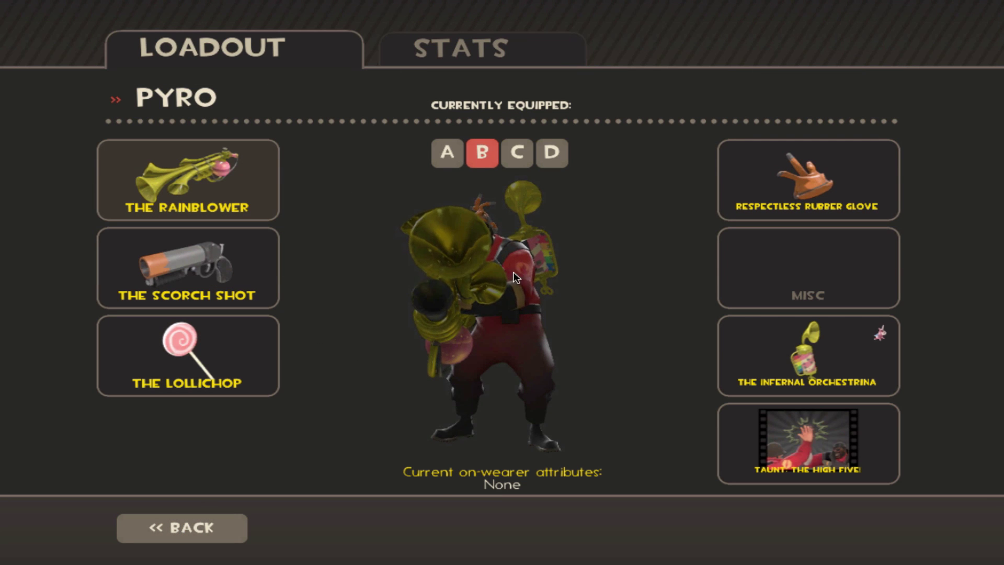
pyautogui.moveTo(433, 305); pyautogui.dragTo(680, 305)
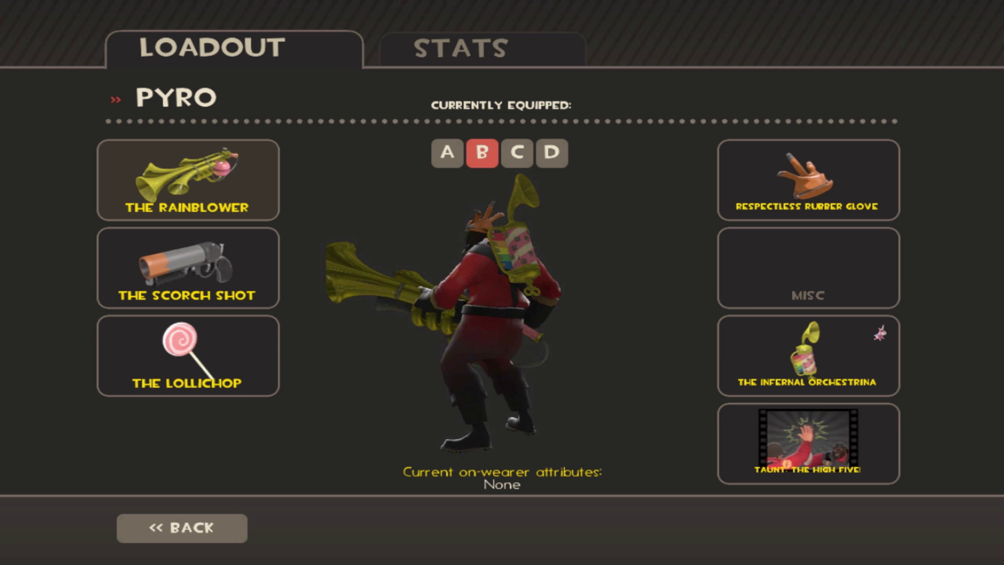
pyautogui.click(208, 526)
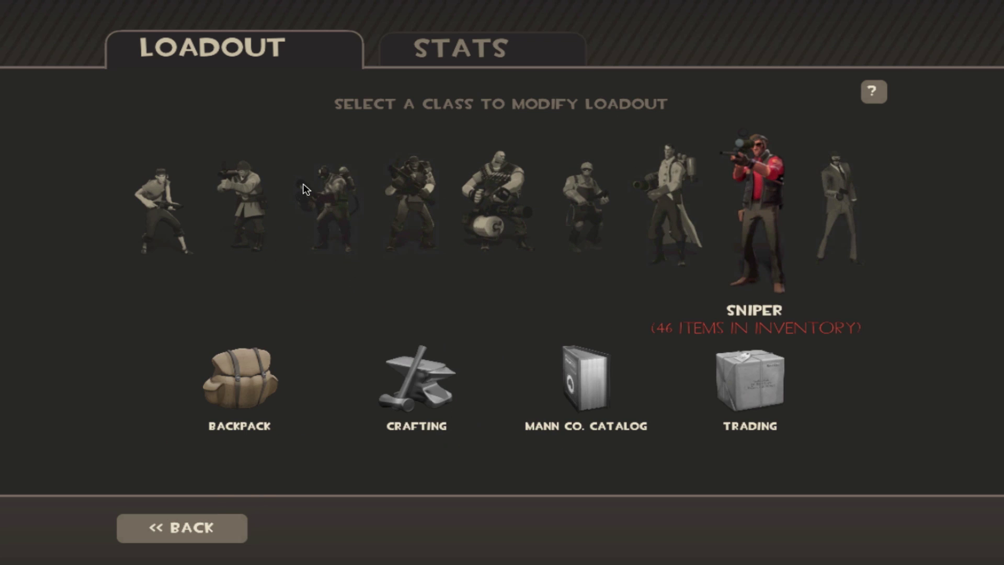
# - Equip The Sydney Sleeper as the Sniper's primary, view its carbon skin, and return
pyautogui.press('Return')
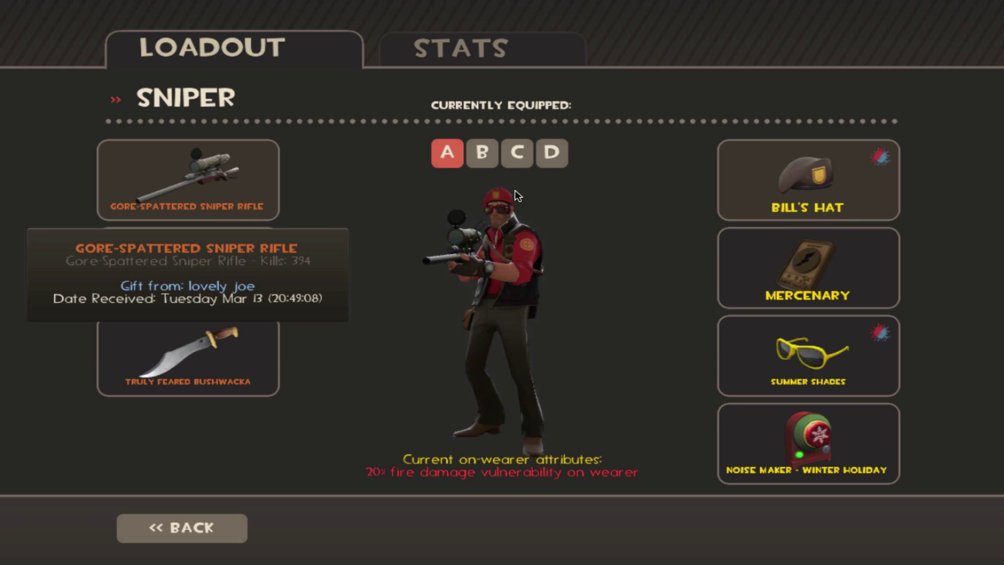
pyautogui.click(273, 219)
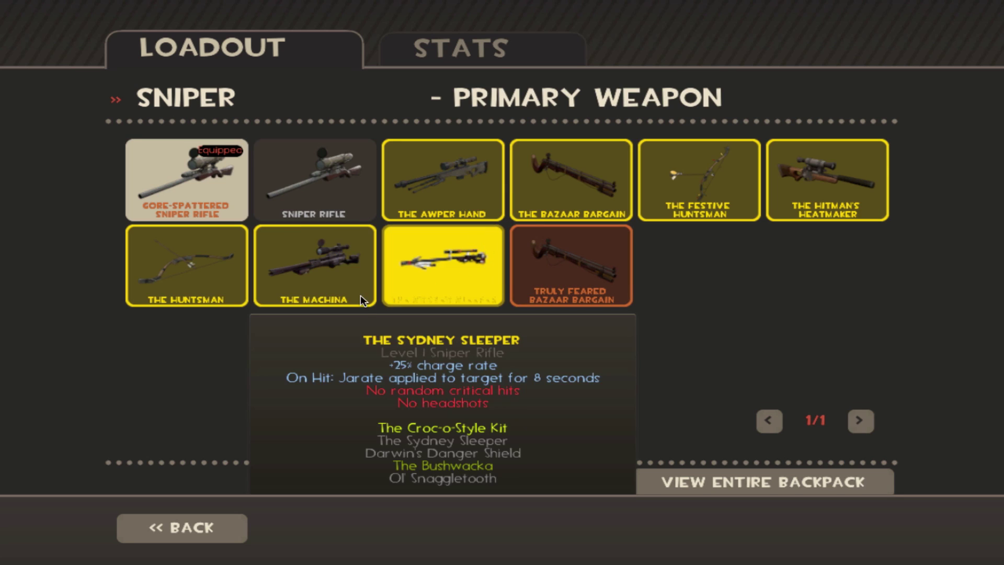
pyautogui.click(440, 278)
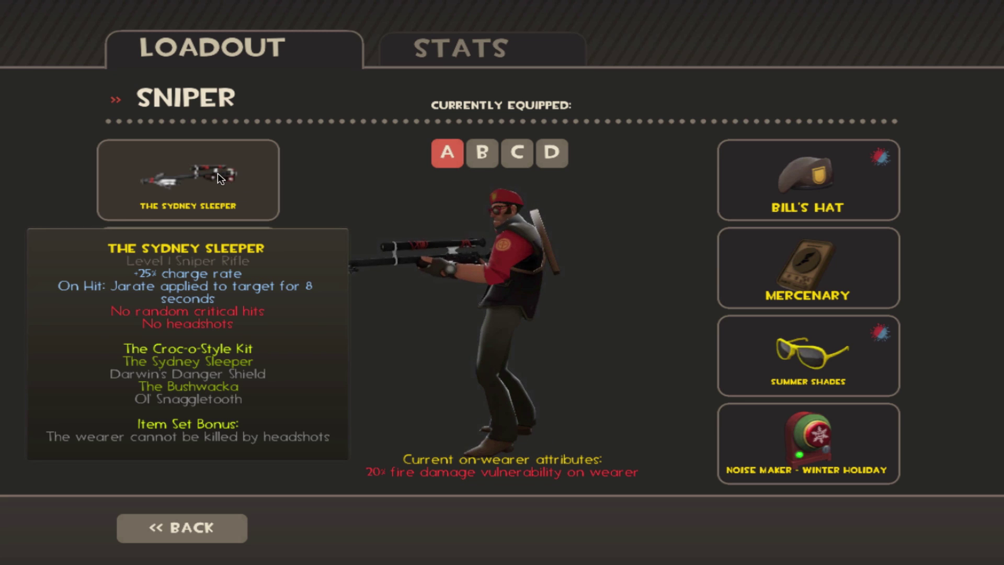
pyautogui.moveTo(444, 286)
pyautogui.mouseDown()
pyautogui.moveTo(517, 295)
pyautogui.moveTo(501, 289)
pyautogui.mouseUp()
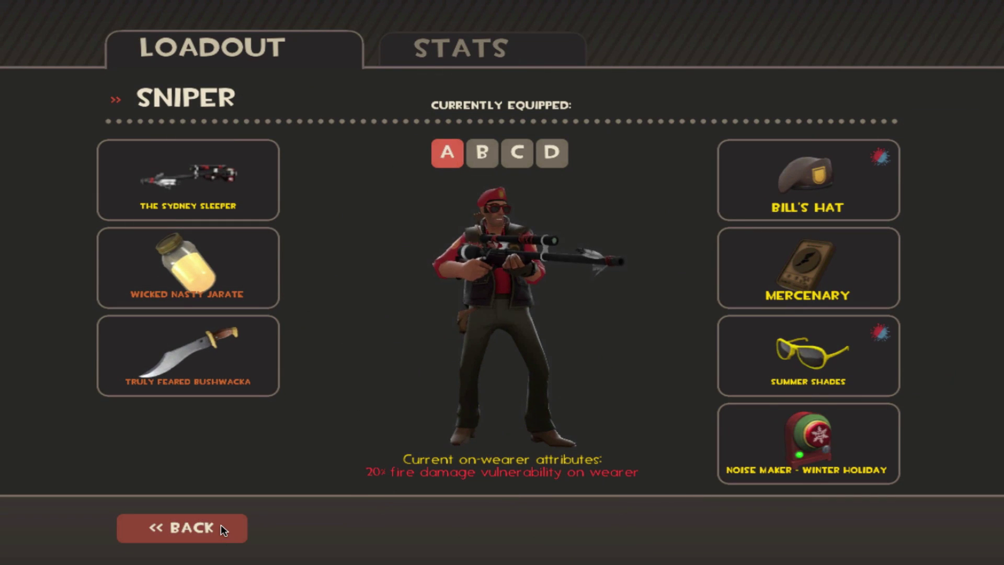
pyautogui.click(220, 527)
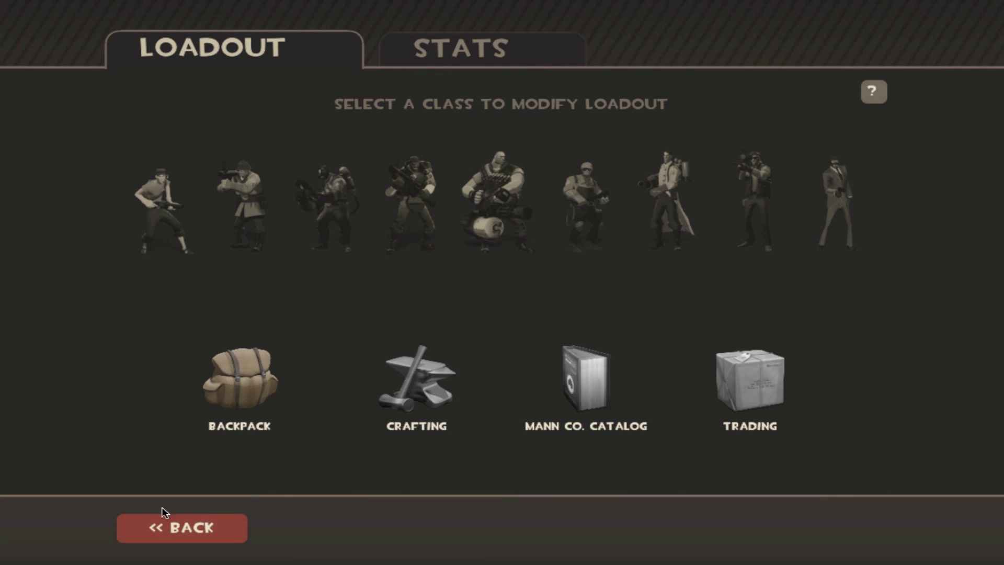